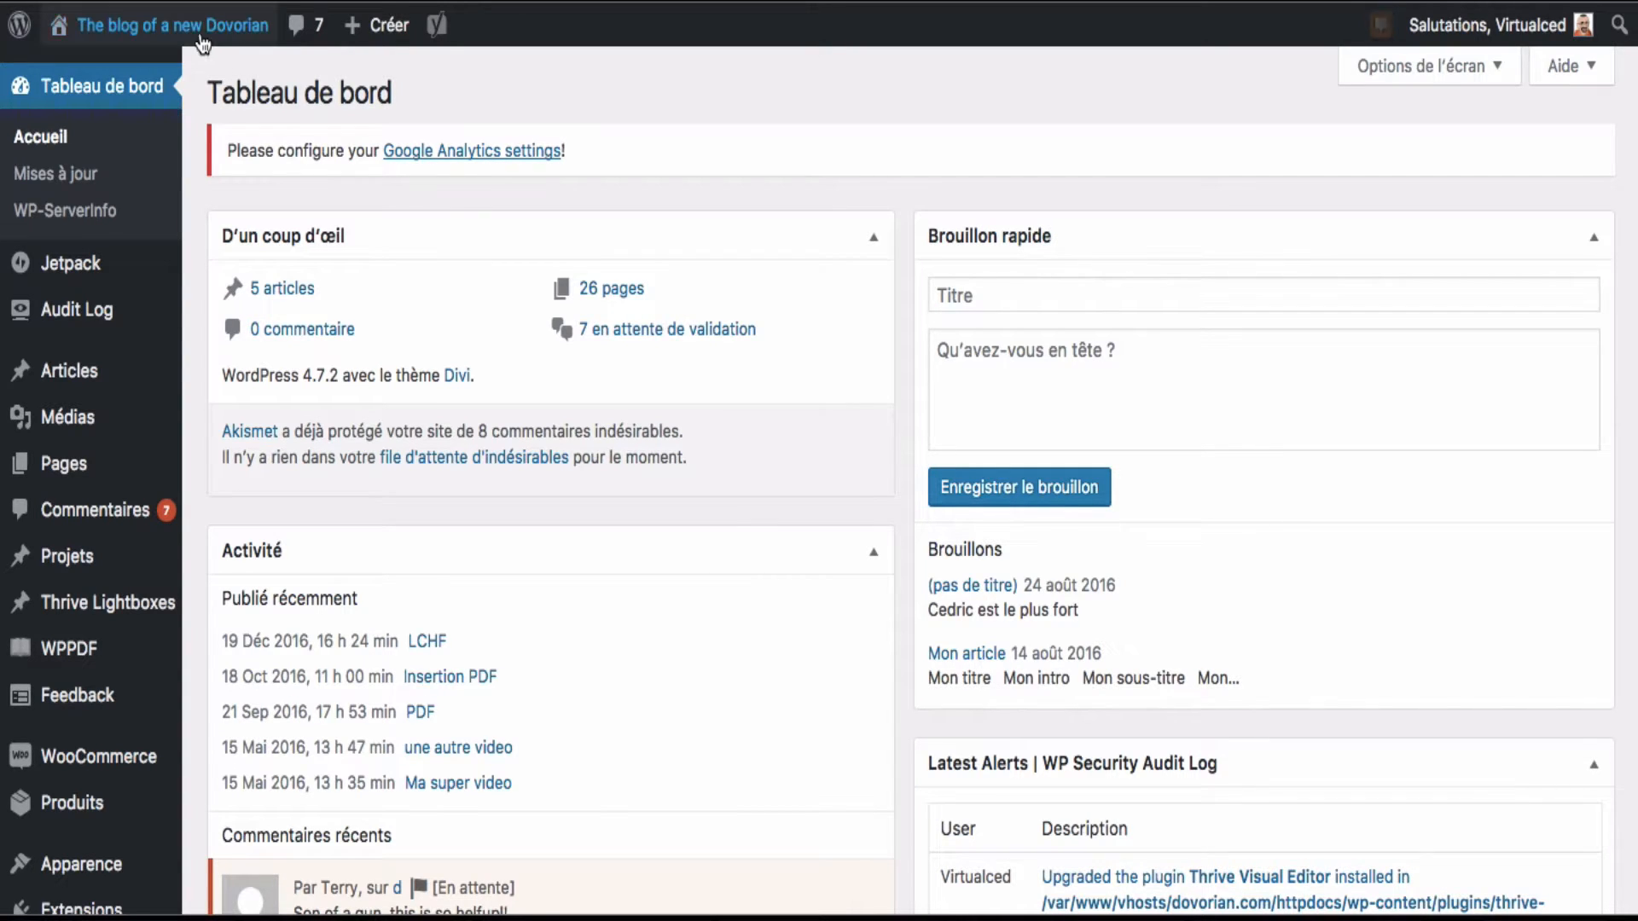
- View the blog's public home page and return to the admin dashboard
{"action": "mouse_move", "coordinate": [202, 31]}
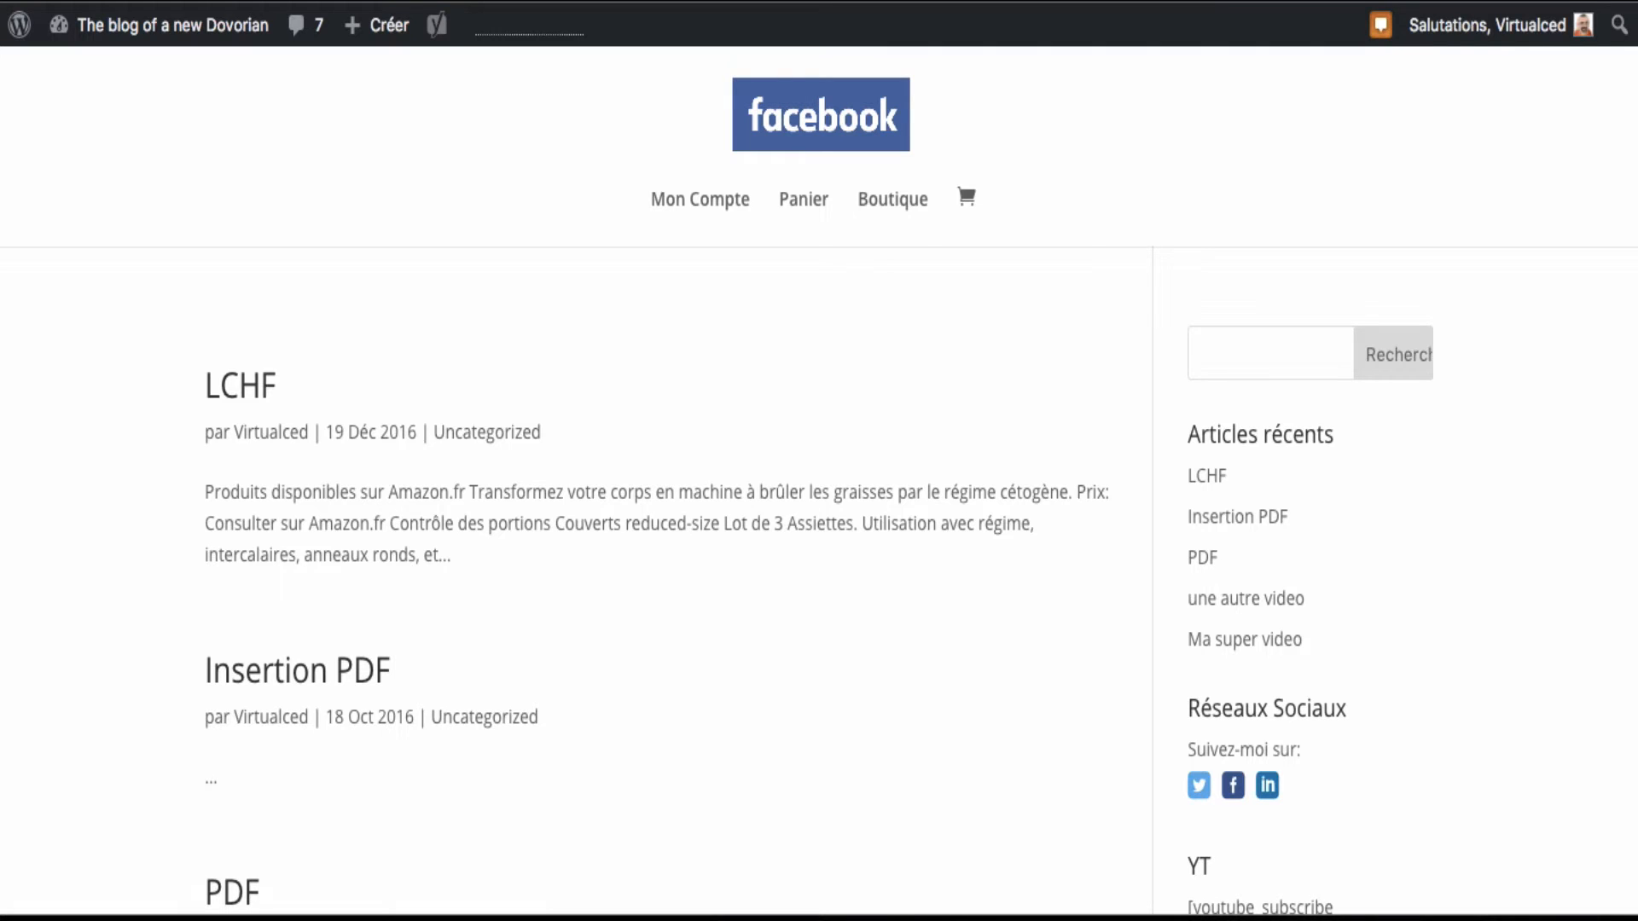
{"action": "key", "text": "ctrl+shift+Tab"}
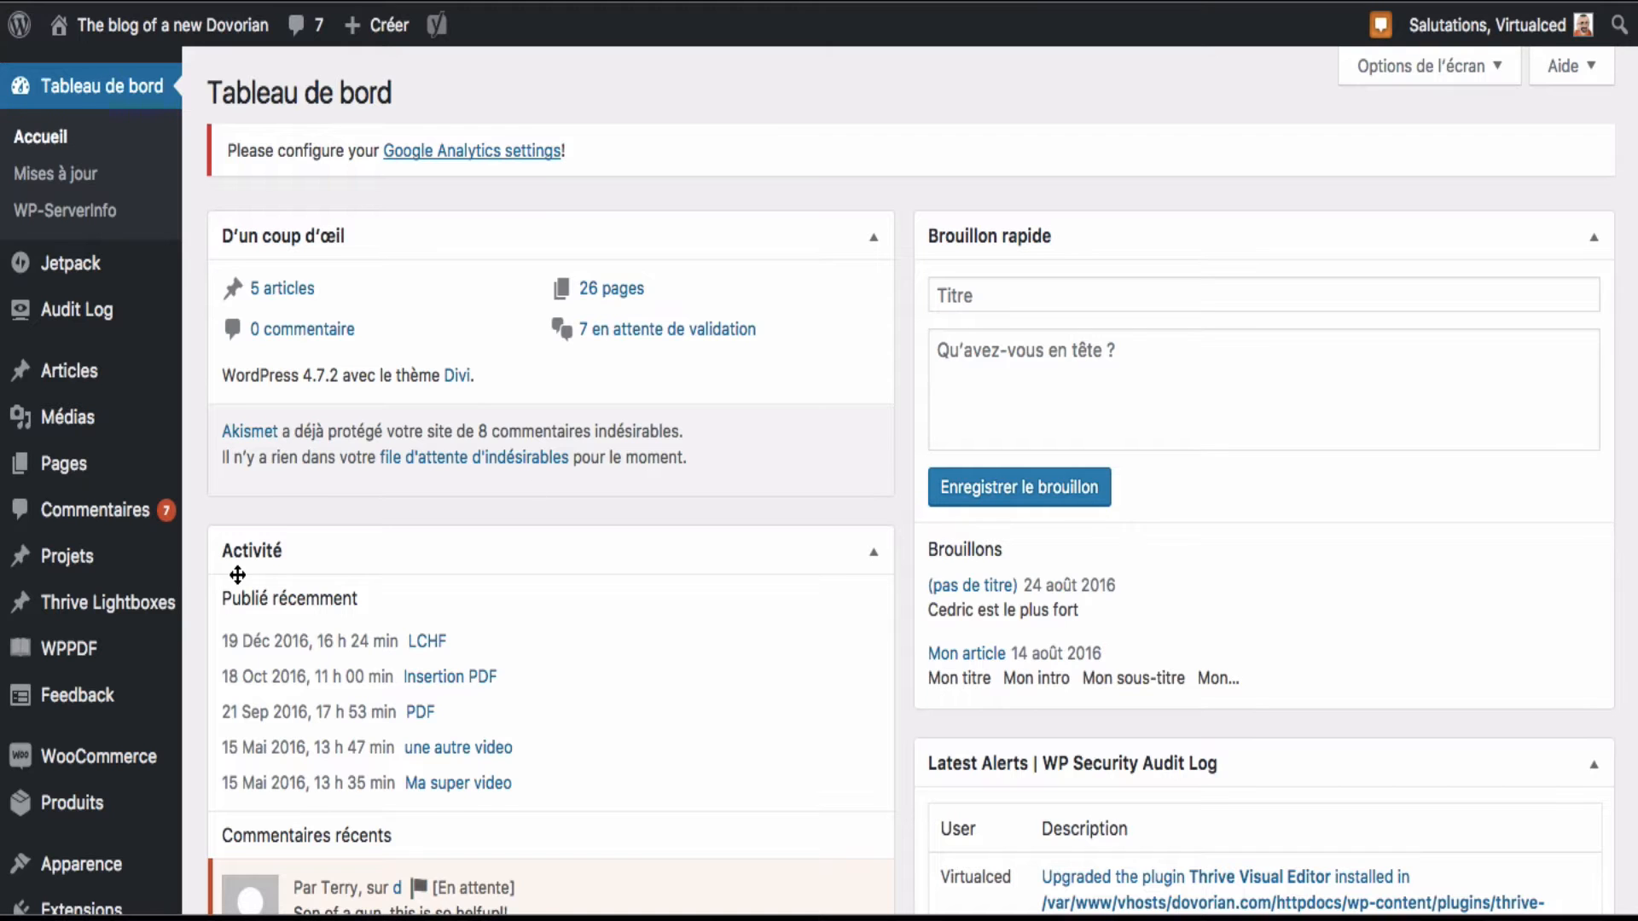
- Search the plugin directory for "Image Widget" and install and activate the Image Widget plugin by Modern Tribe, Inc
{"action": "mouse_move", "coordinate": [89, 801]}
{"action": "scroll", "coordinate": [90, 798], "scroll_direction": "down", "scroll_amount": 3}
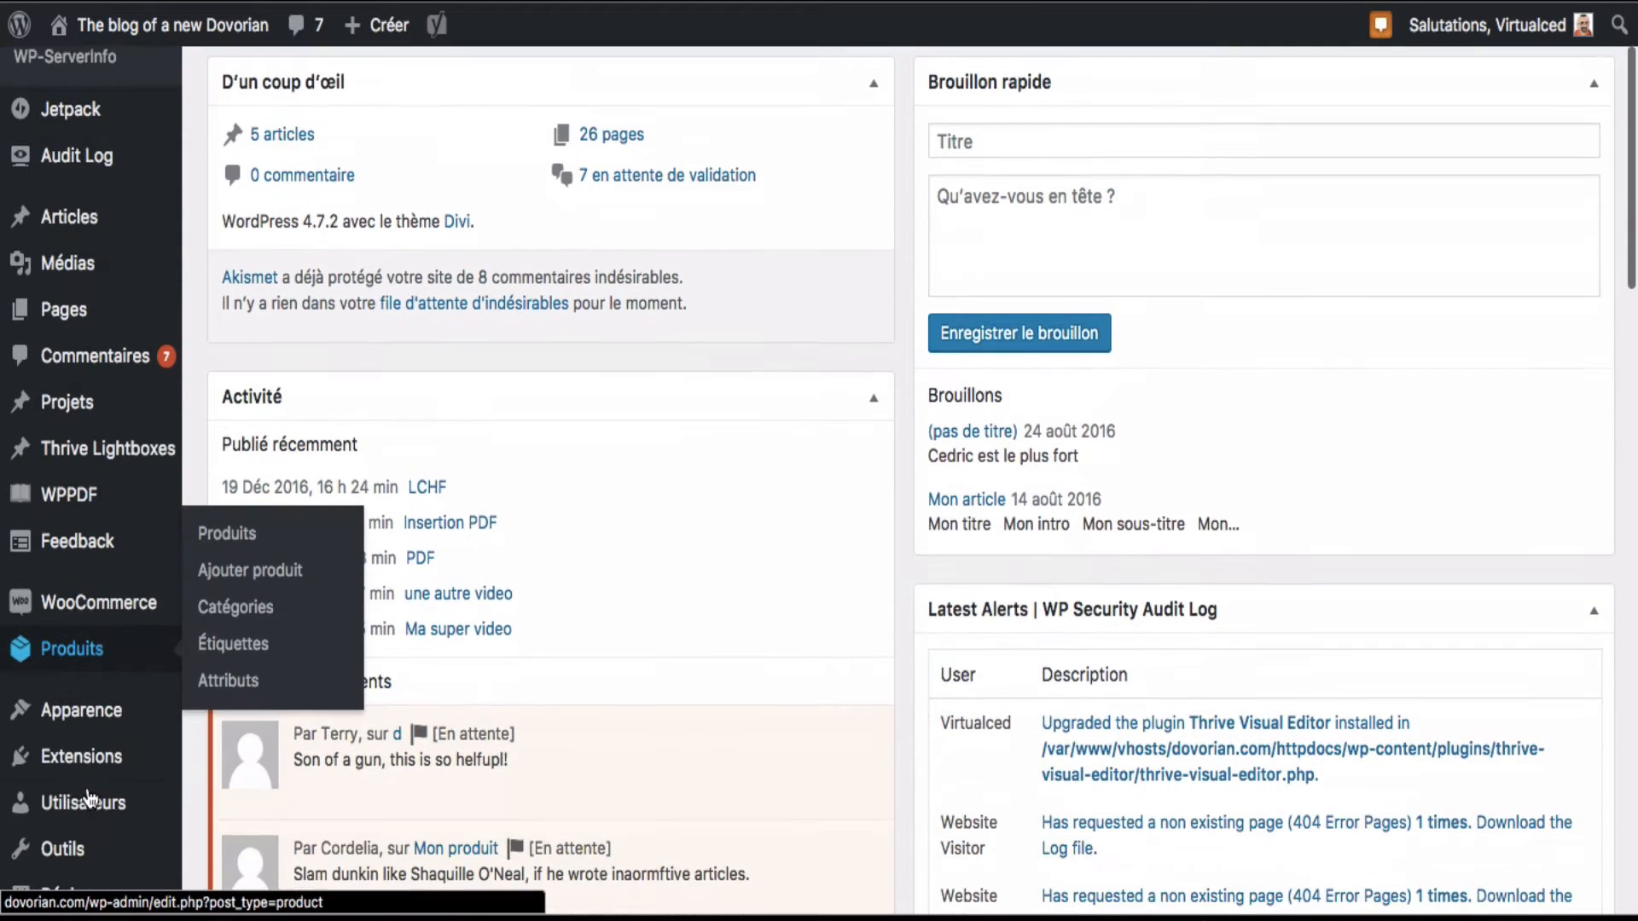
{"action": "mouse_move", "coordinate": [77, 721]}
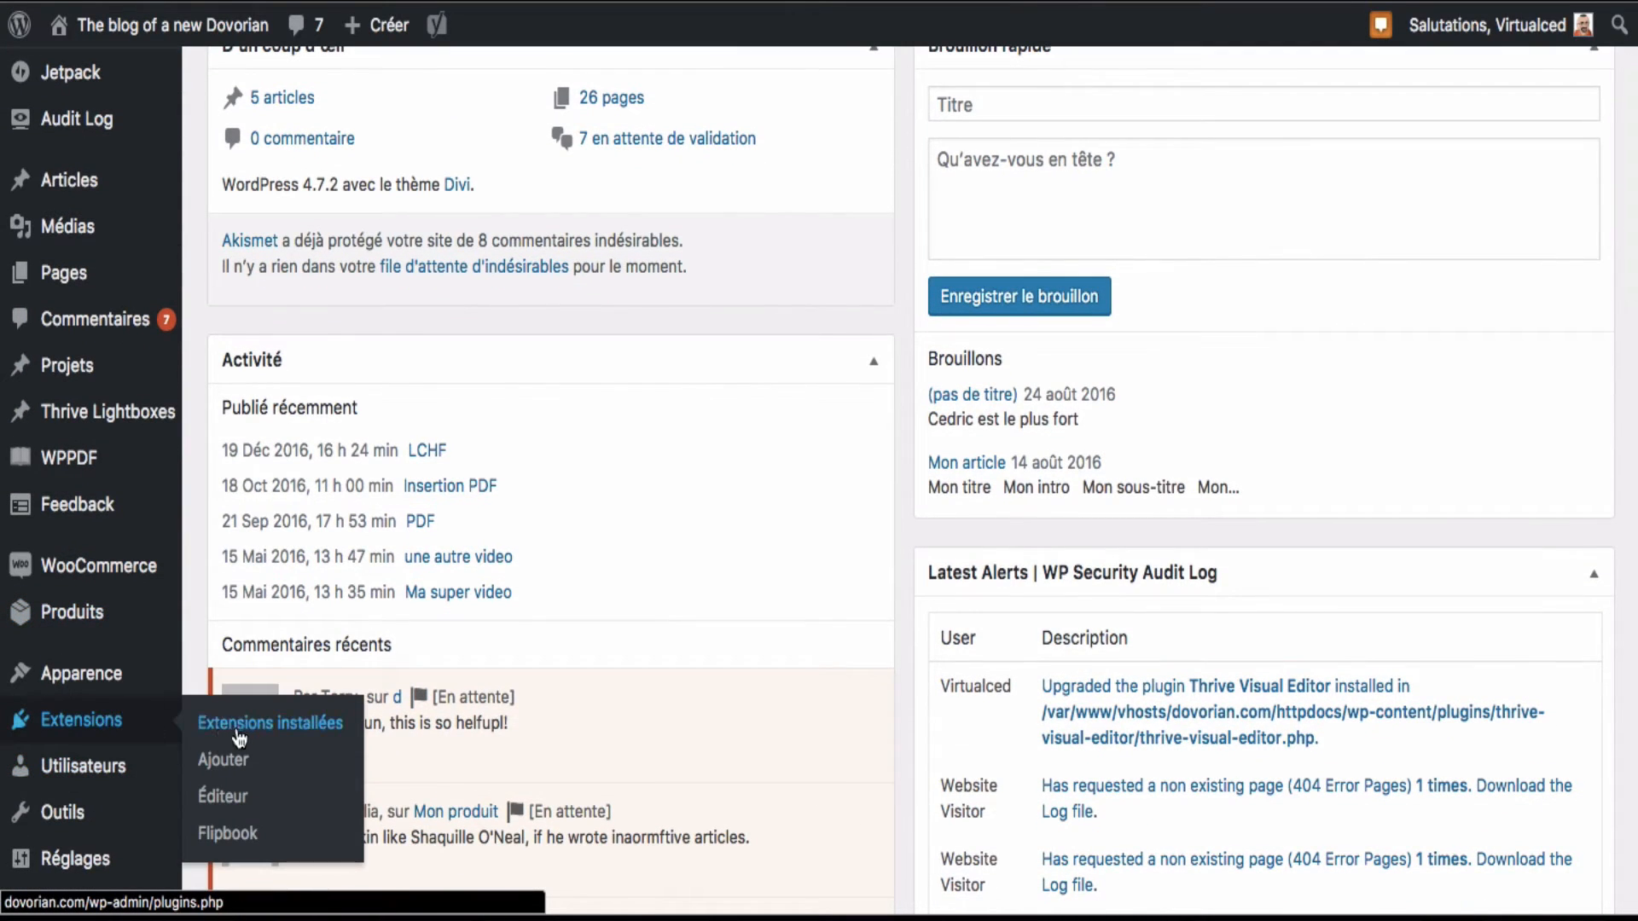
{"action": "left_click", "coordinate": [239, 763]}
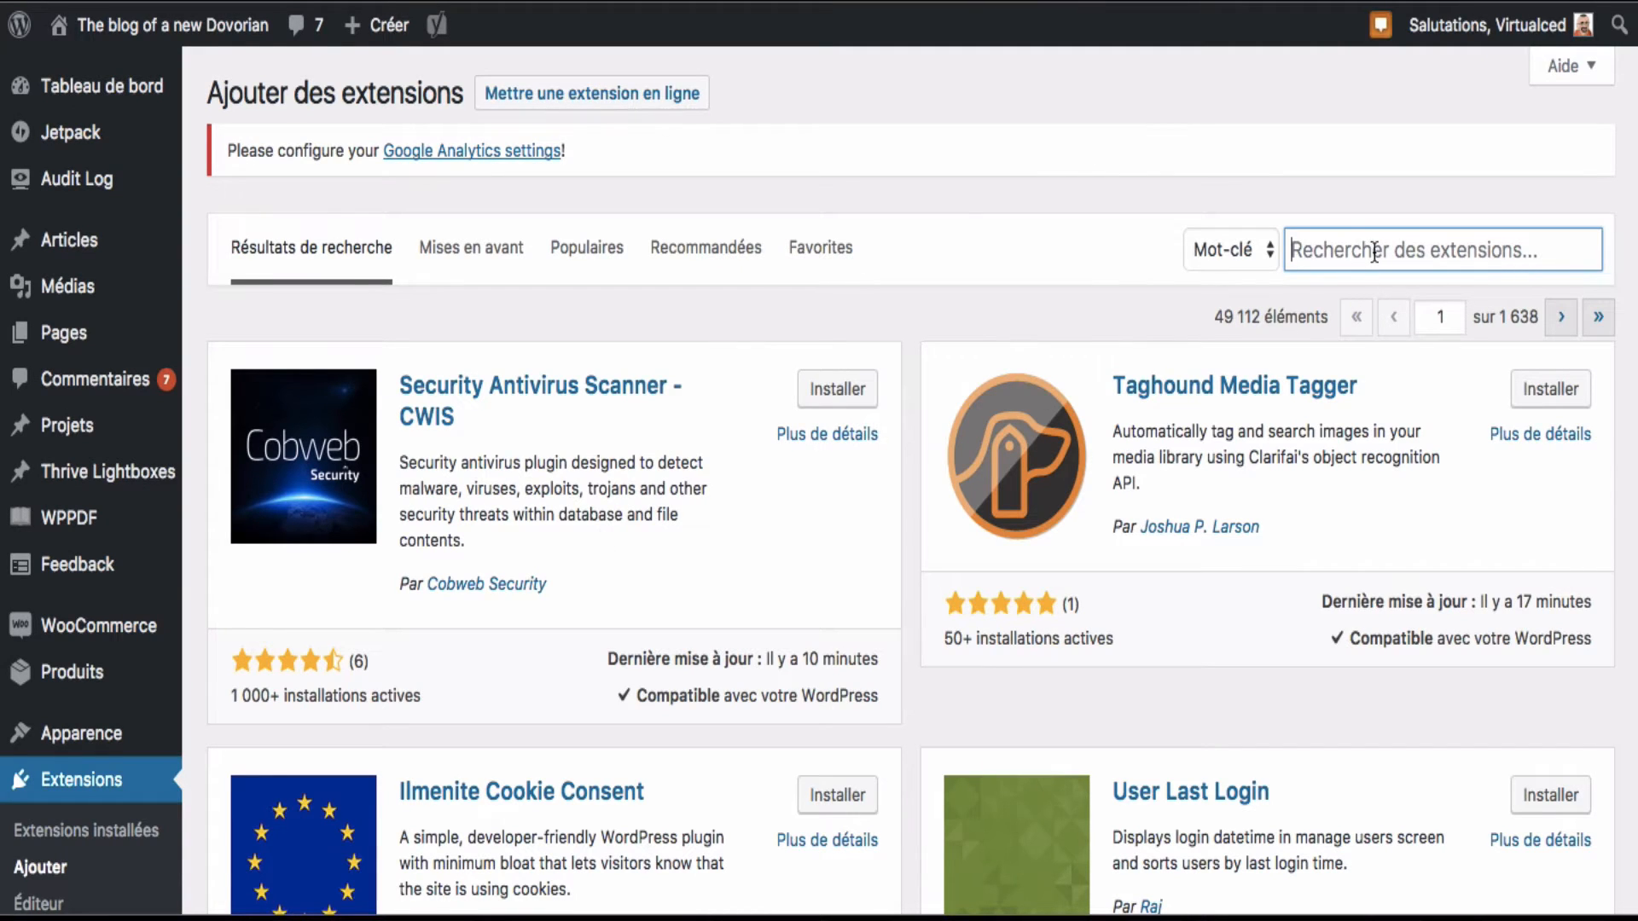
{"action": "type", "text": "Image Widget"}
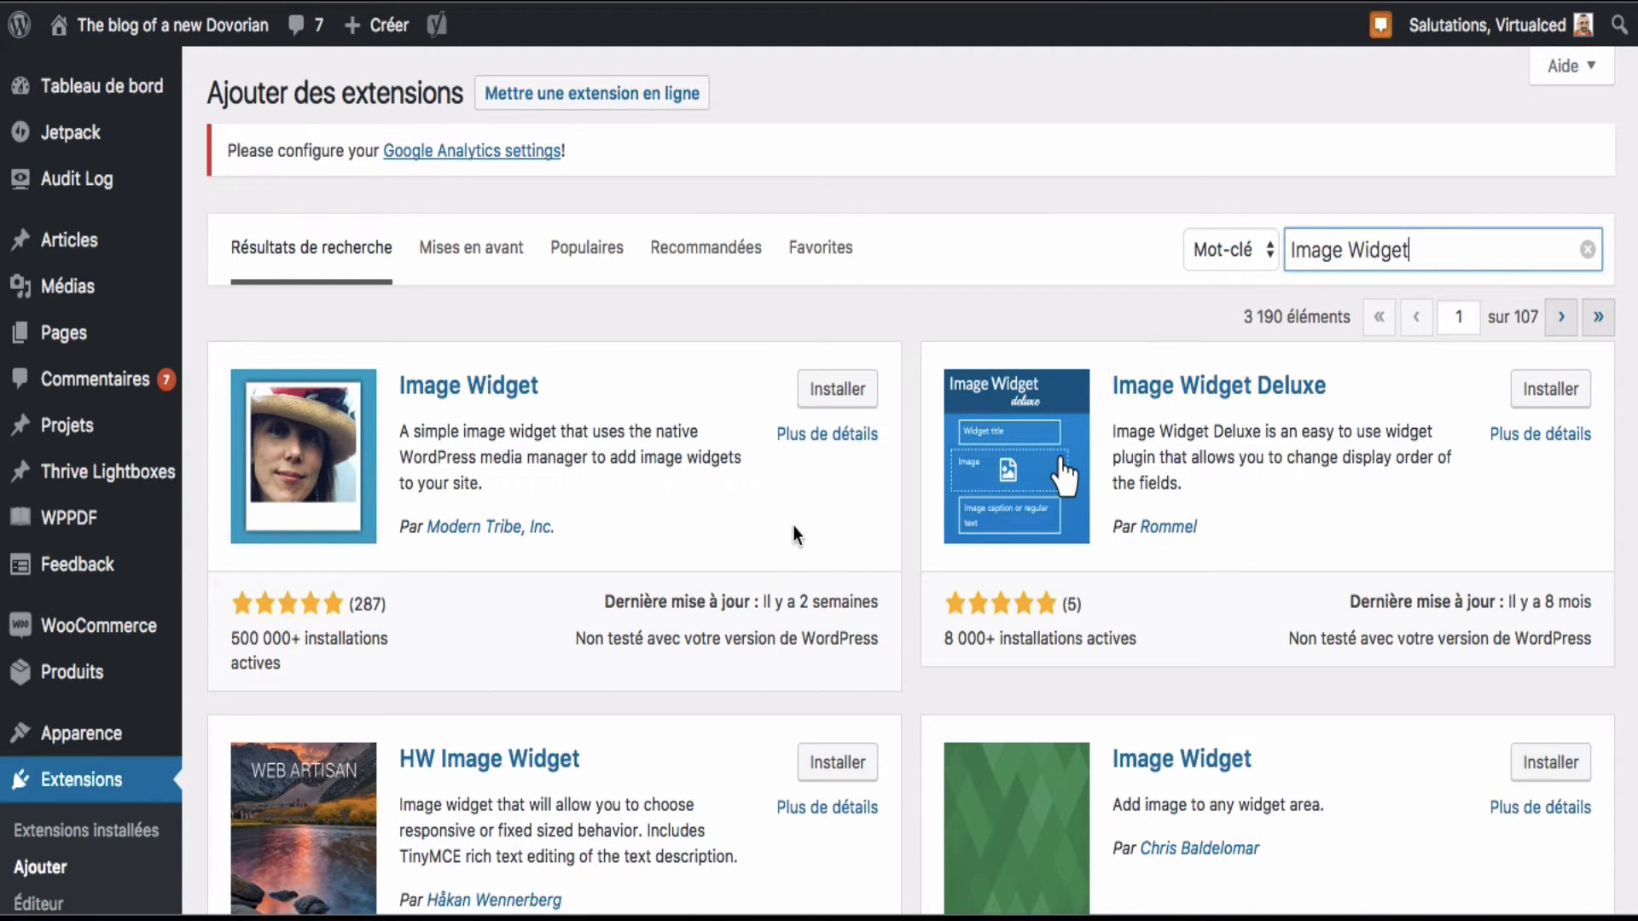
{"action": "left_click", "coordinate": [843, 392]}
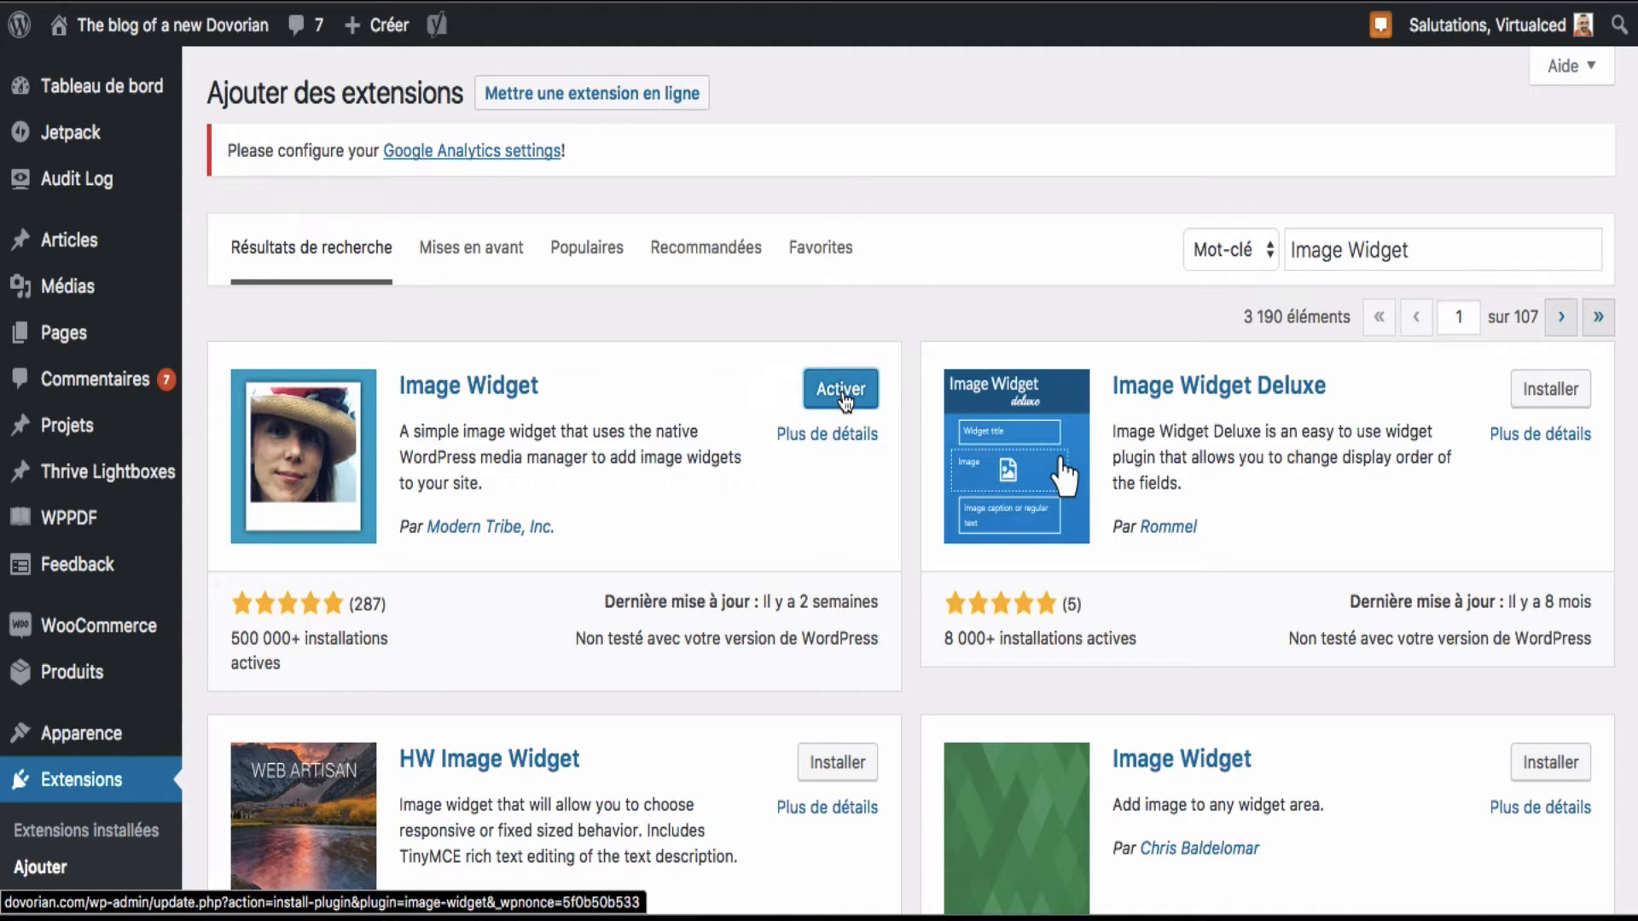
{"action": "left_click", "coordinate": [841, 392]}
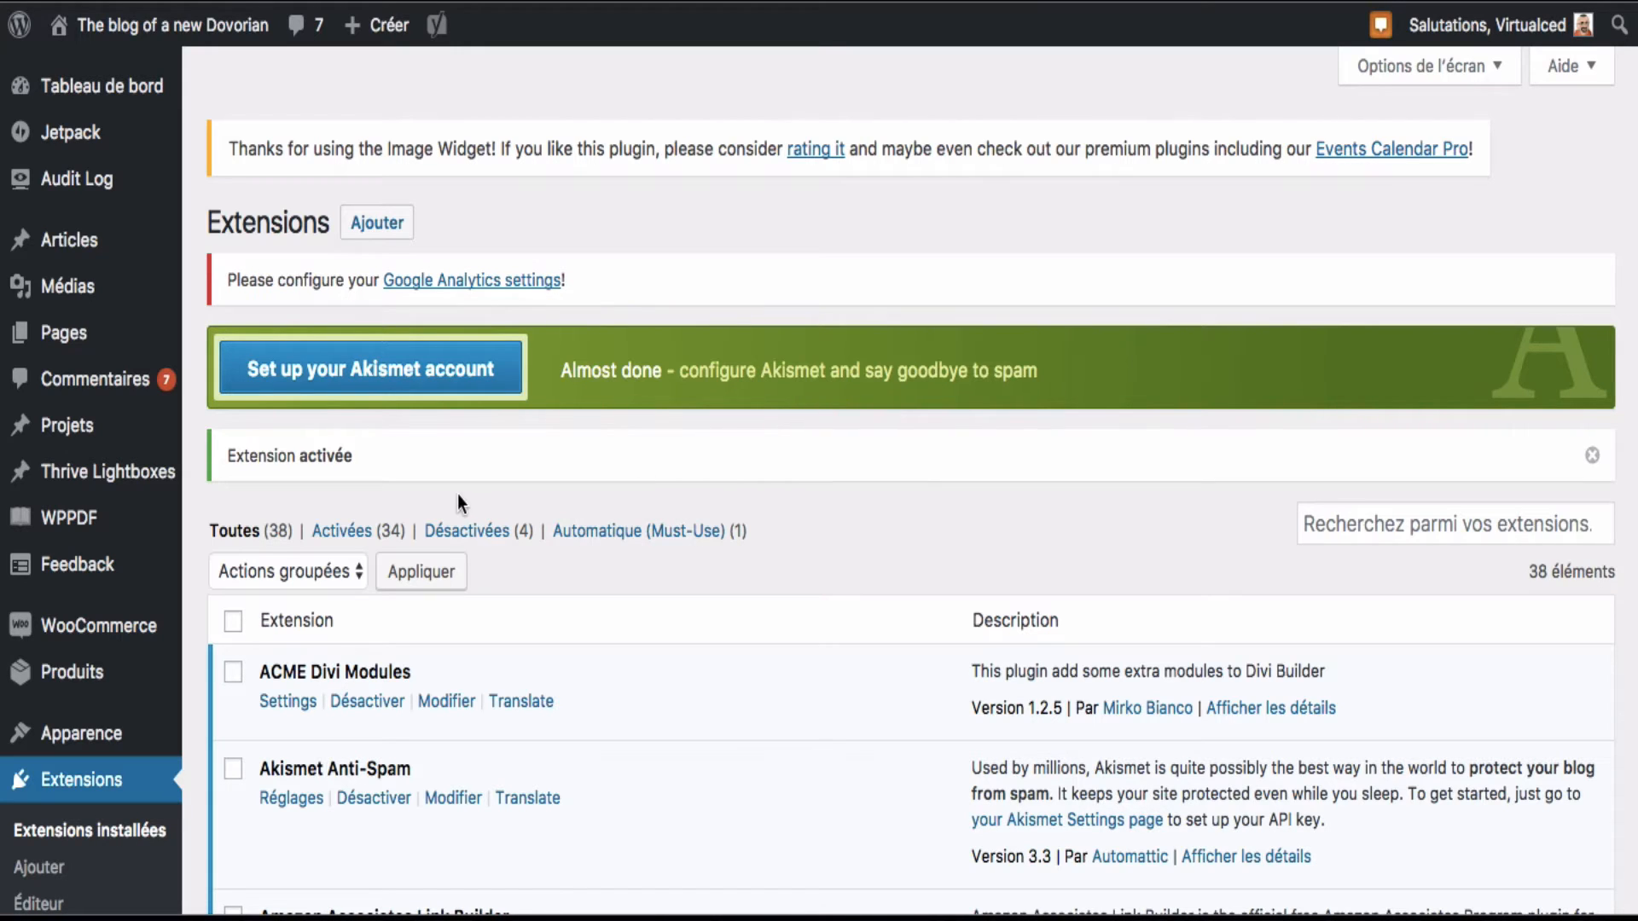
- Remove the Méta, Catégories, Archives, Commentaires récents and Articles récents widgets from the Barre latérale widget area
{"action": "scroll", "coordinate": [77, 657], "scroll_direction": "down", "scroll_amount": 1}
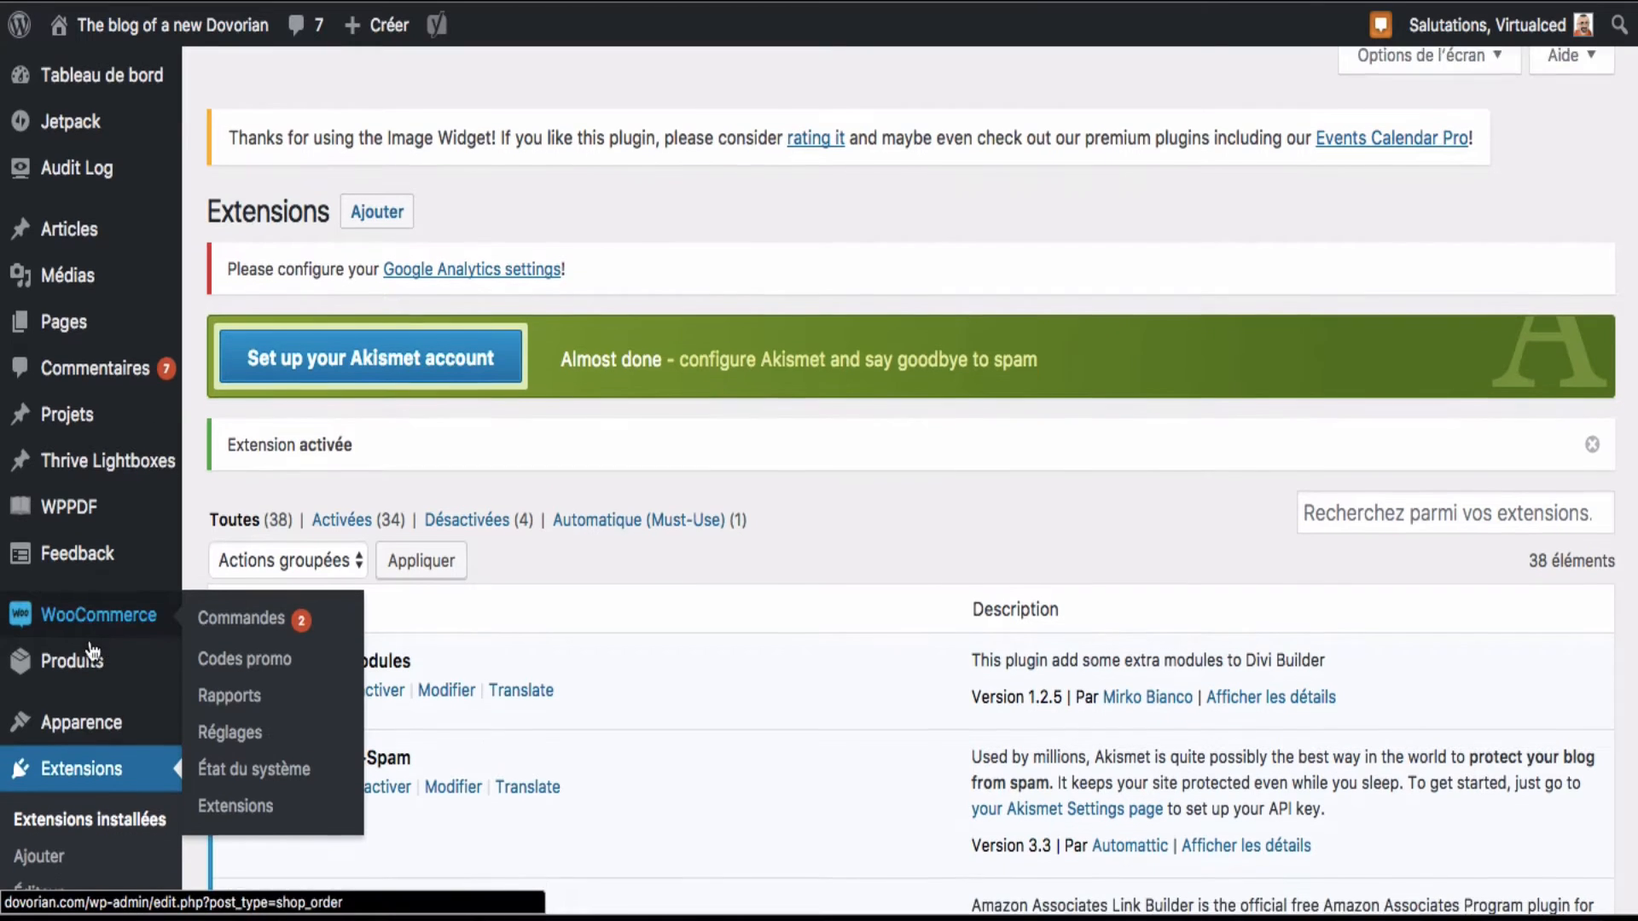
{"action": "mouse_move", "coordinate": [86, 687]}
{"action": "left_click", "coordinate": [232, 686]}
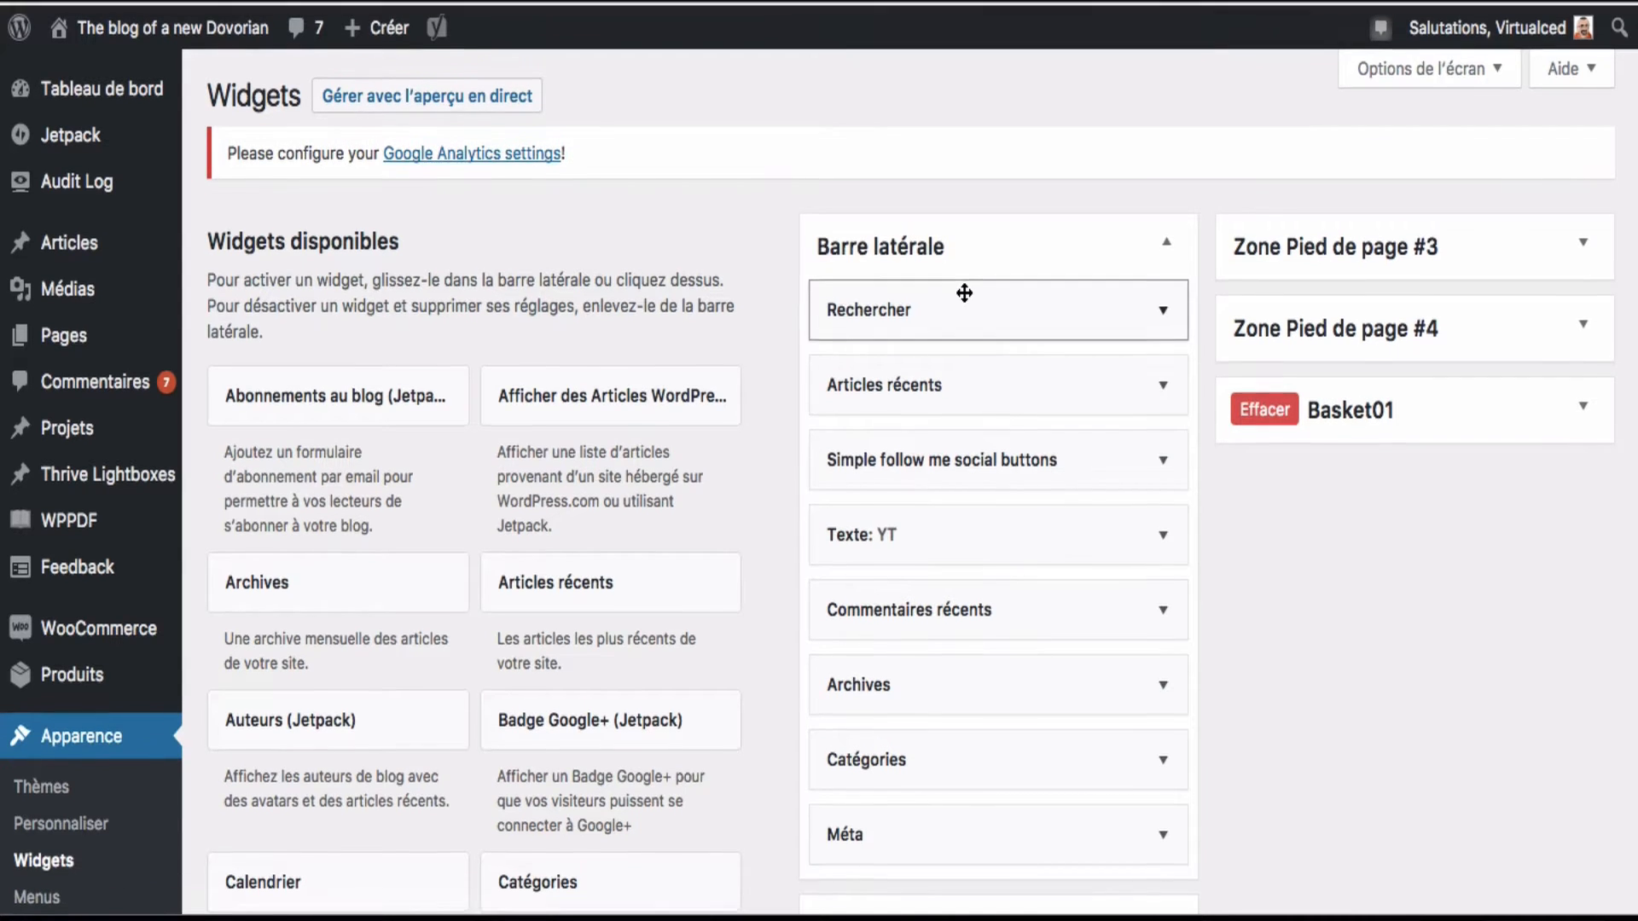
{"action": "scroll", "coordinate": [962, 293], "scroll_direction": "down", "scroll_amount": 3}
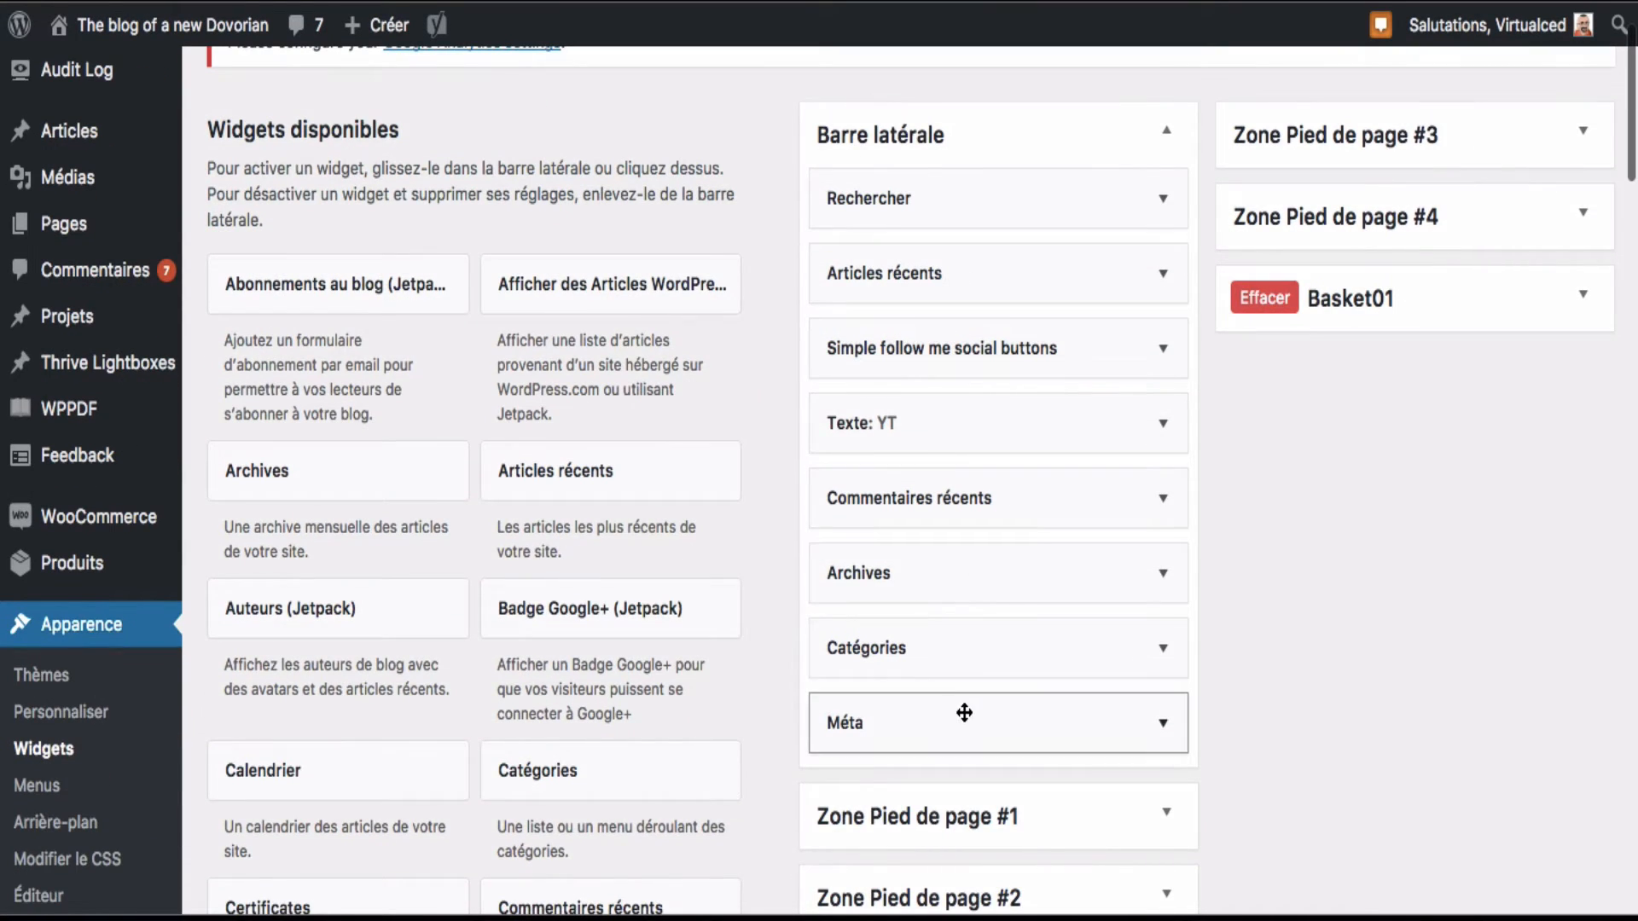
{"action": "left_click_drag", "start_coordinate": [964, 712], "coordinate": [657, 714]}
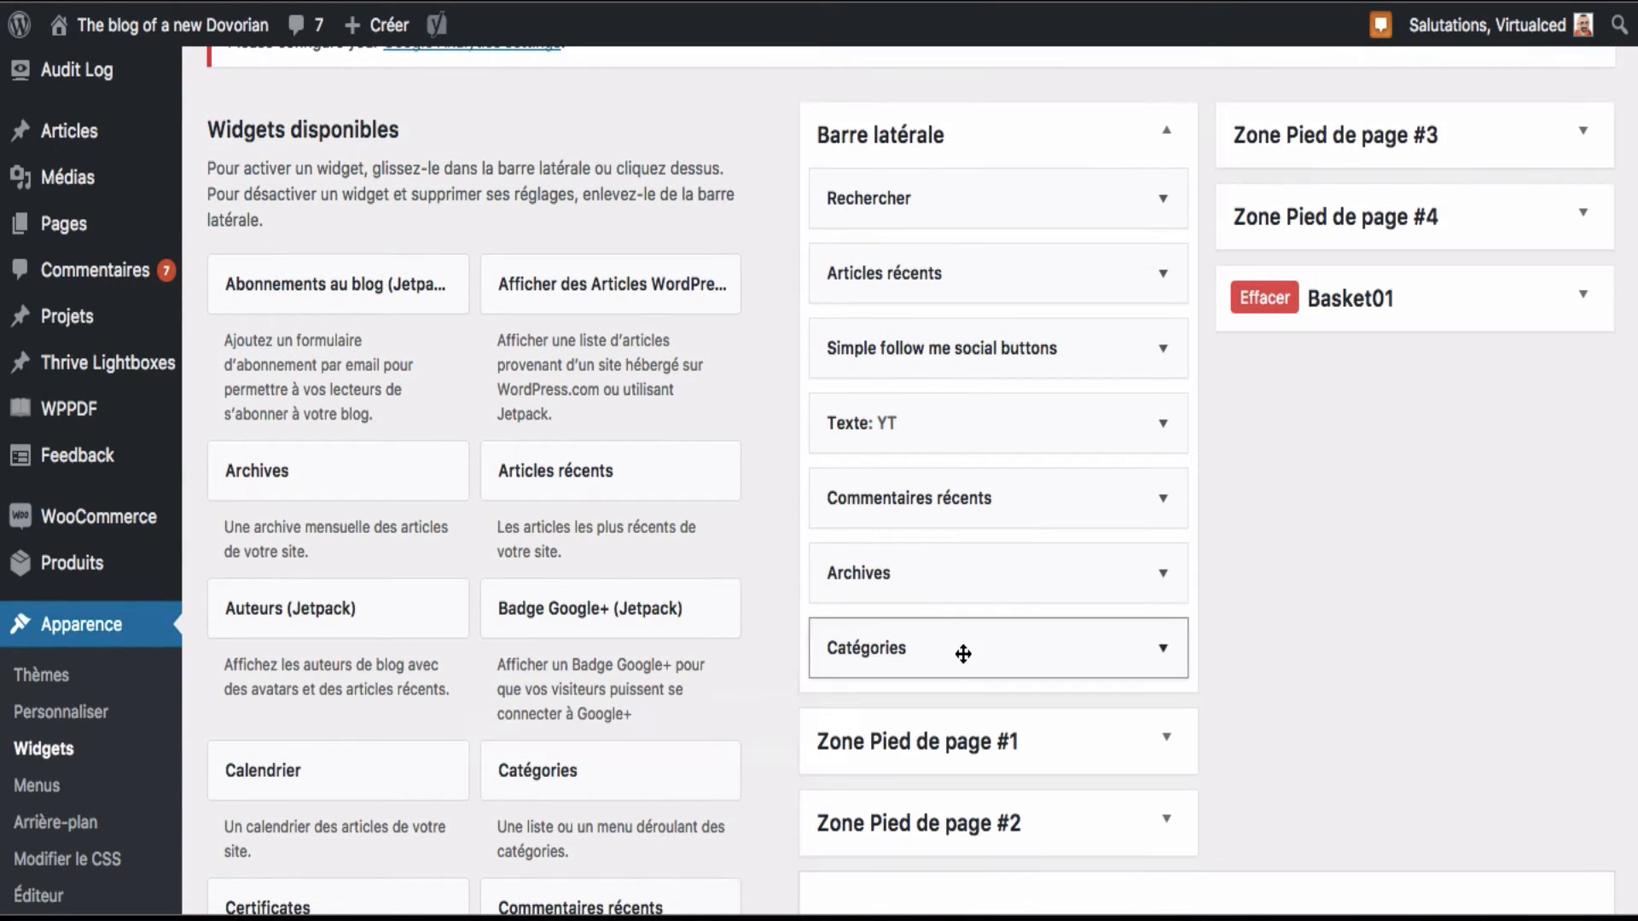
{"action": "left_click_drag", "start_coordinate": [962, 651], "coordinate": [622, 657]}
{"action": "left_click_drag", "start_coordinate": [934, 576], "coordinate": [529, 610]}
{"action": "left_click_drag", "start_coordinate": [921, 498], "coordinate": [594, 515]}
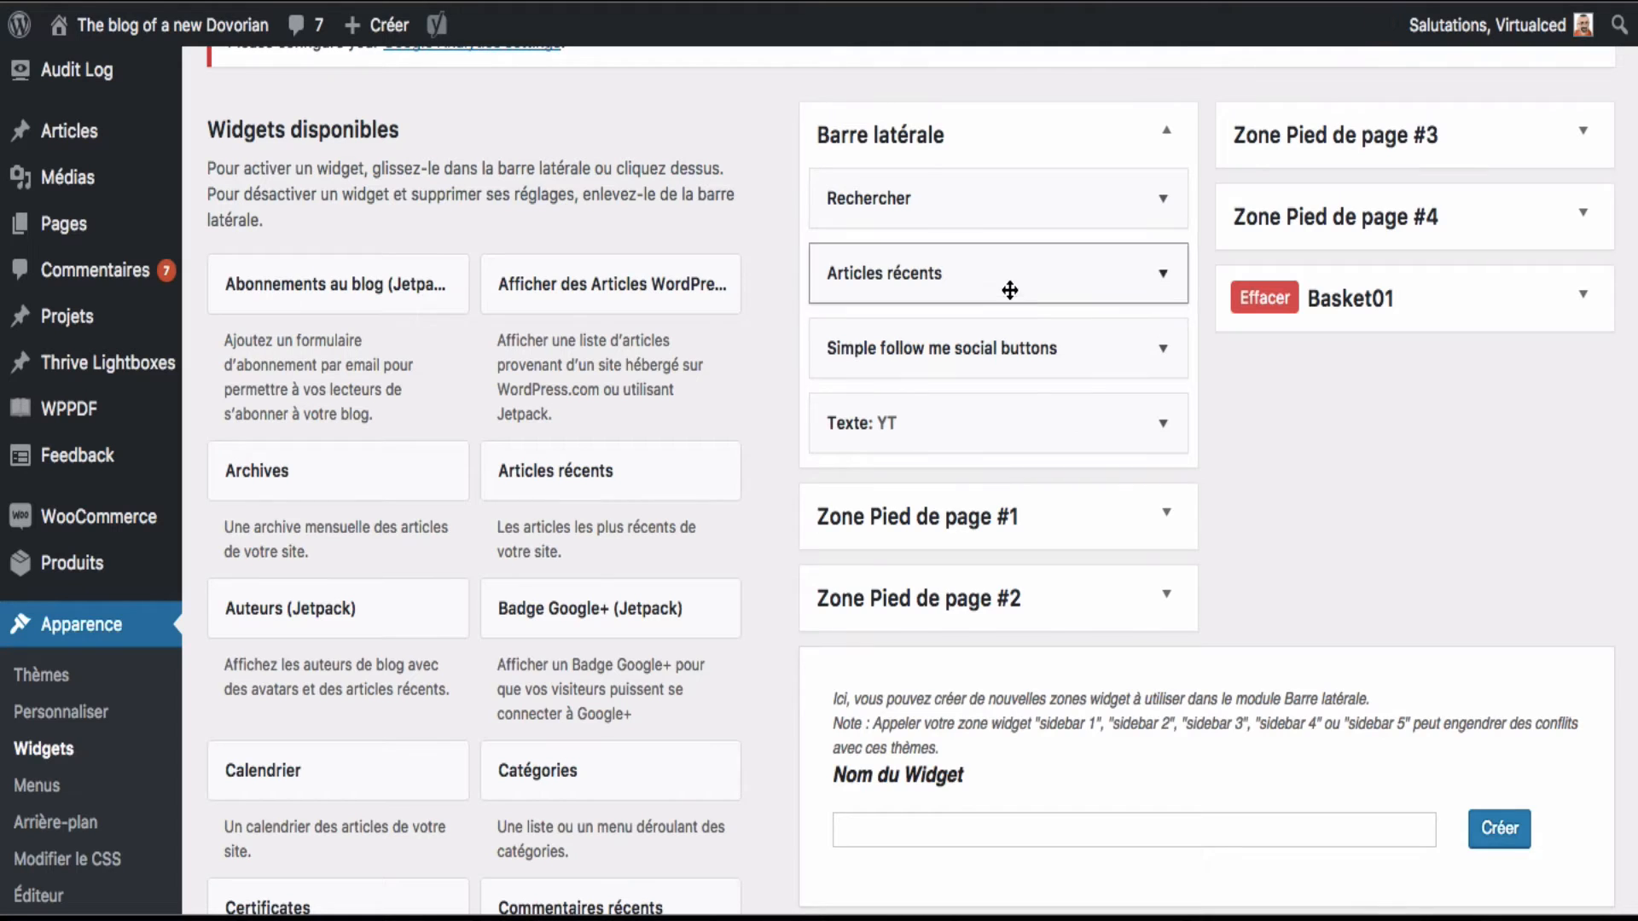
{"action": "left_click_drag", "start_coordinate": [1058, 289], "coordinate": [996, 509]}
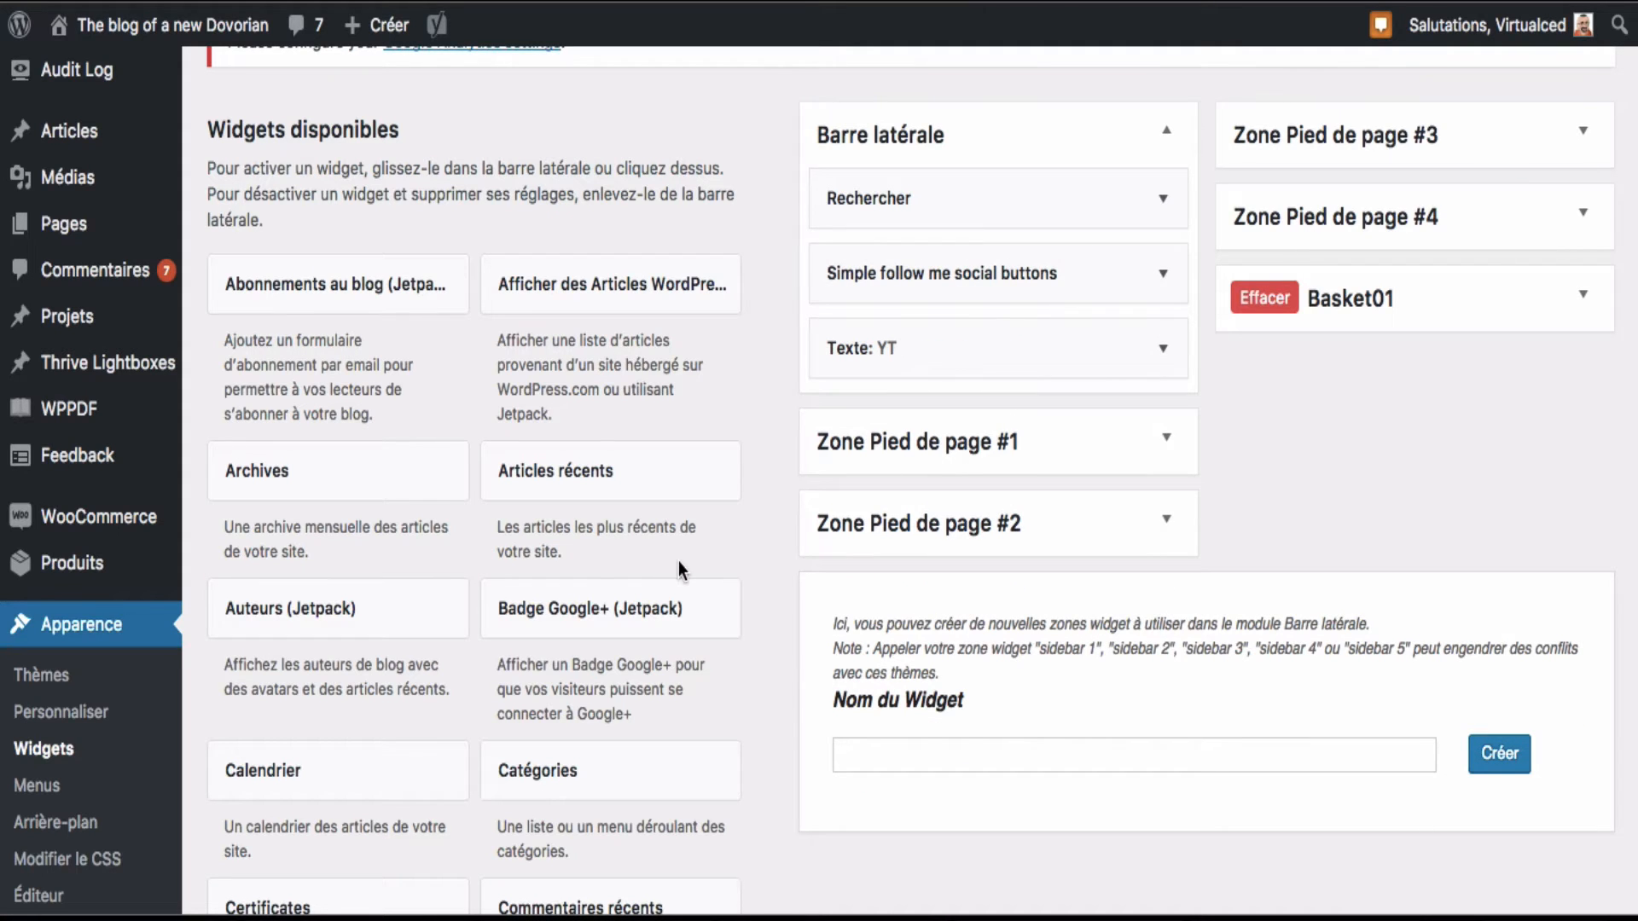
- Add the Image Widget to the Barre latérale area, above the Rechercher widget
{"action": "scroll", "coordinate": [718, 683], "scroll_direction": "down", "scroll_amount": 7}
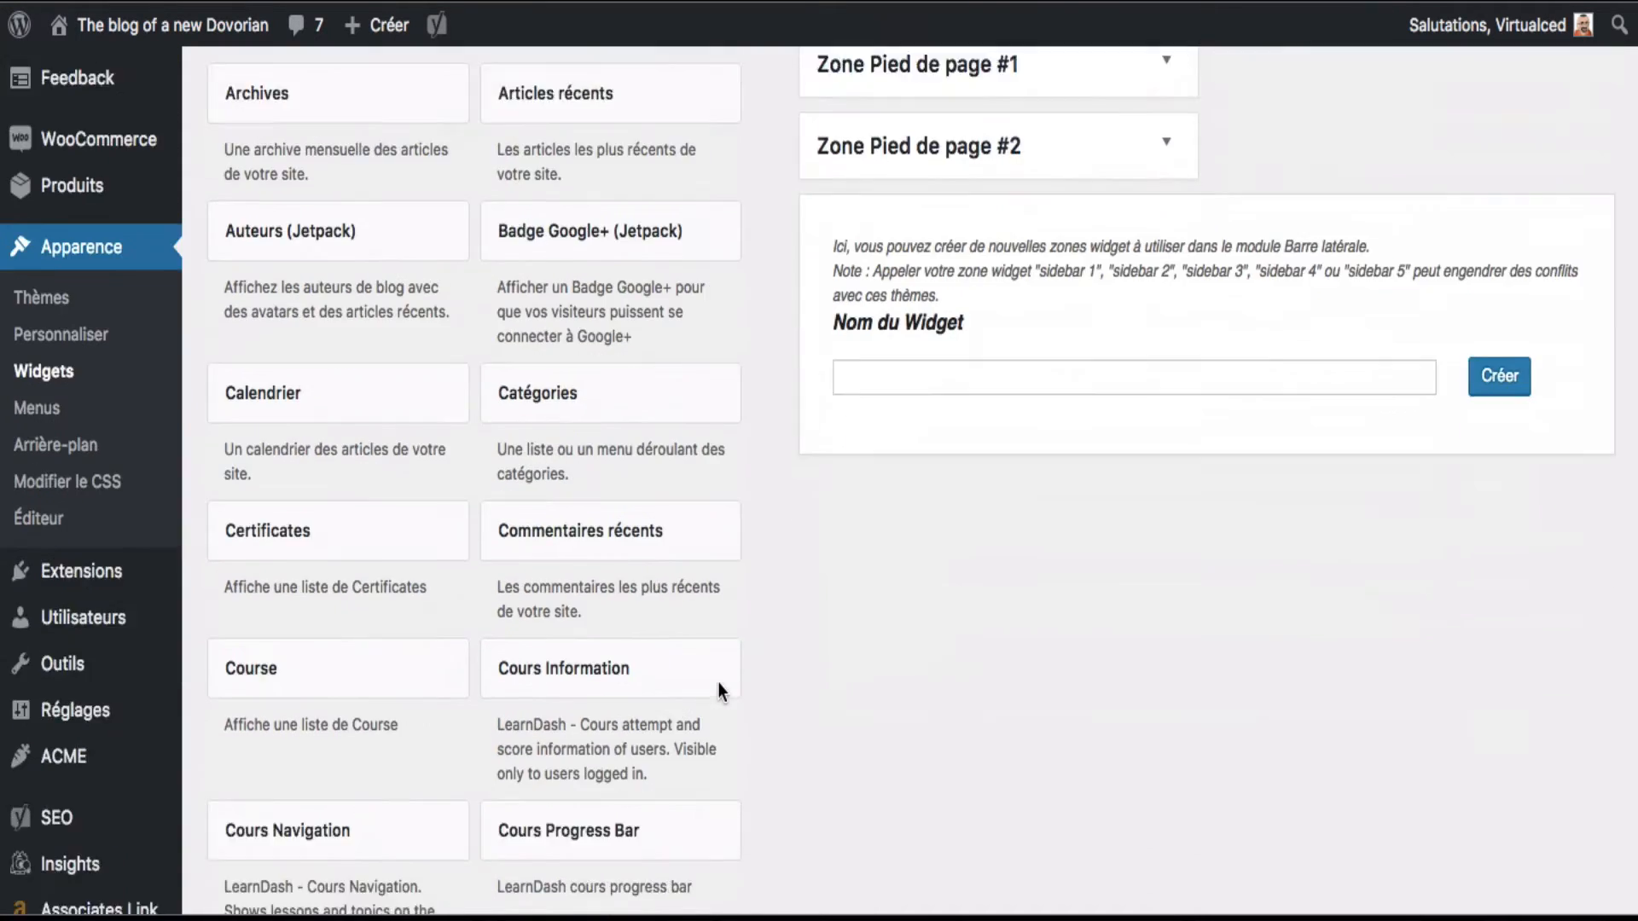
{"action": "scroll", "coordinate": [719, 683], "scroll_direction": "down", "scroll_amount": 6}
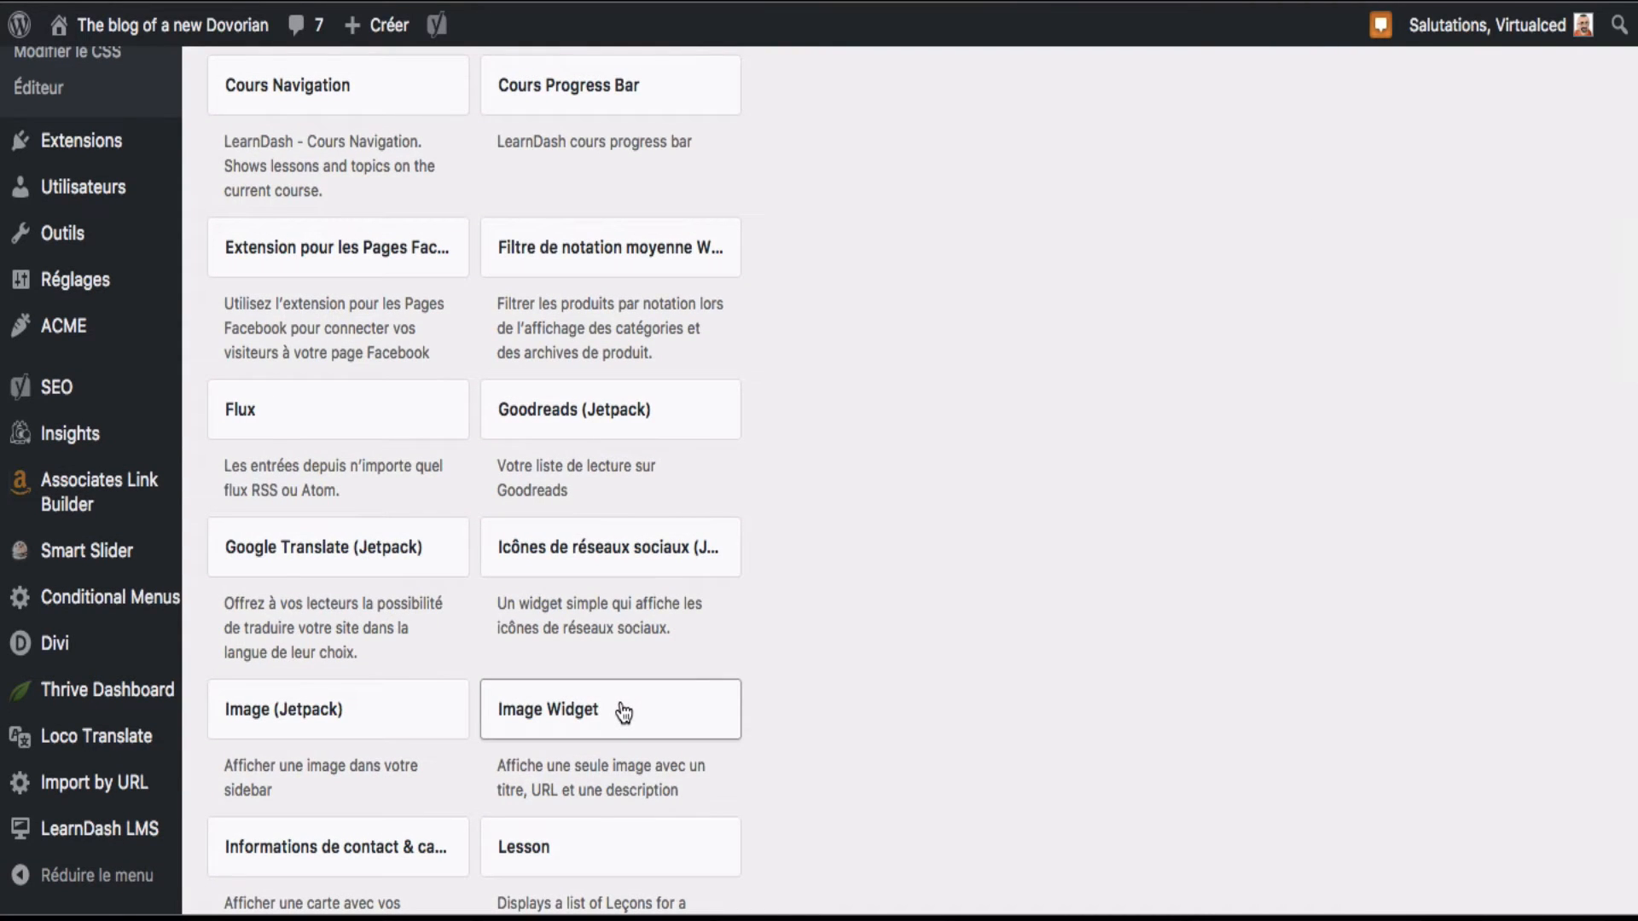
{"action": "left_click_drag", "start_coordinate": [625, 702], "coordinate": [949, 141]}
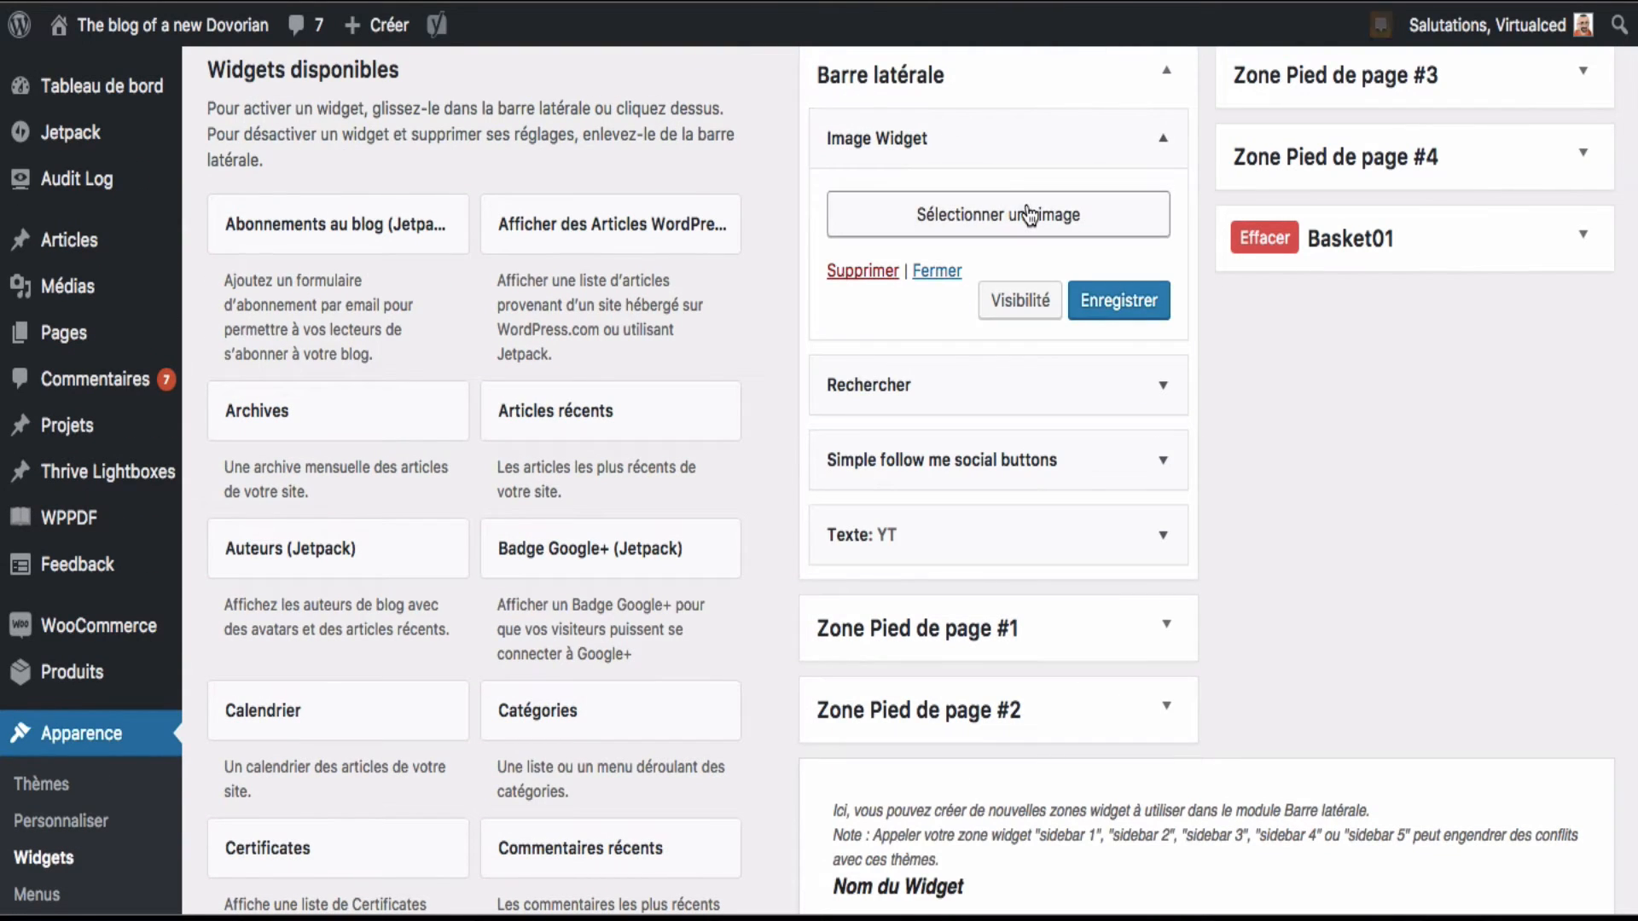
- Insert the media library's piggy bank picture Capture-d'écran-2016-02-20-à-11.33.33.png into the Image Widget
{"action": "left_click", "coordinate": [1026, 210]}
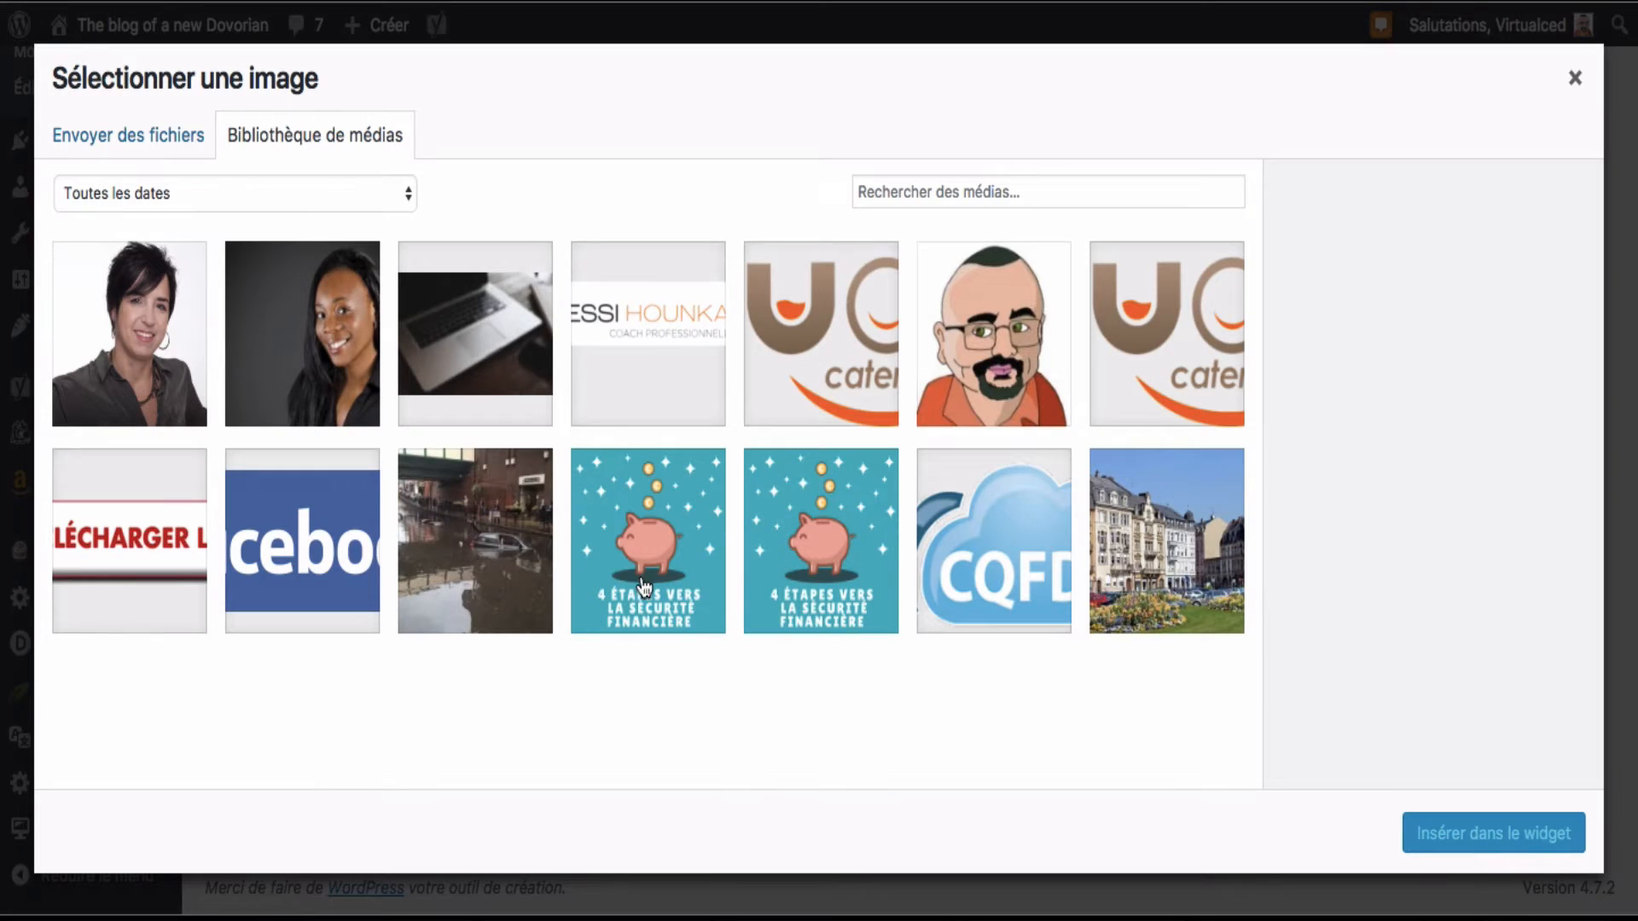
{"action": "left_click", "coordinate": [802, 589]}
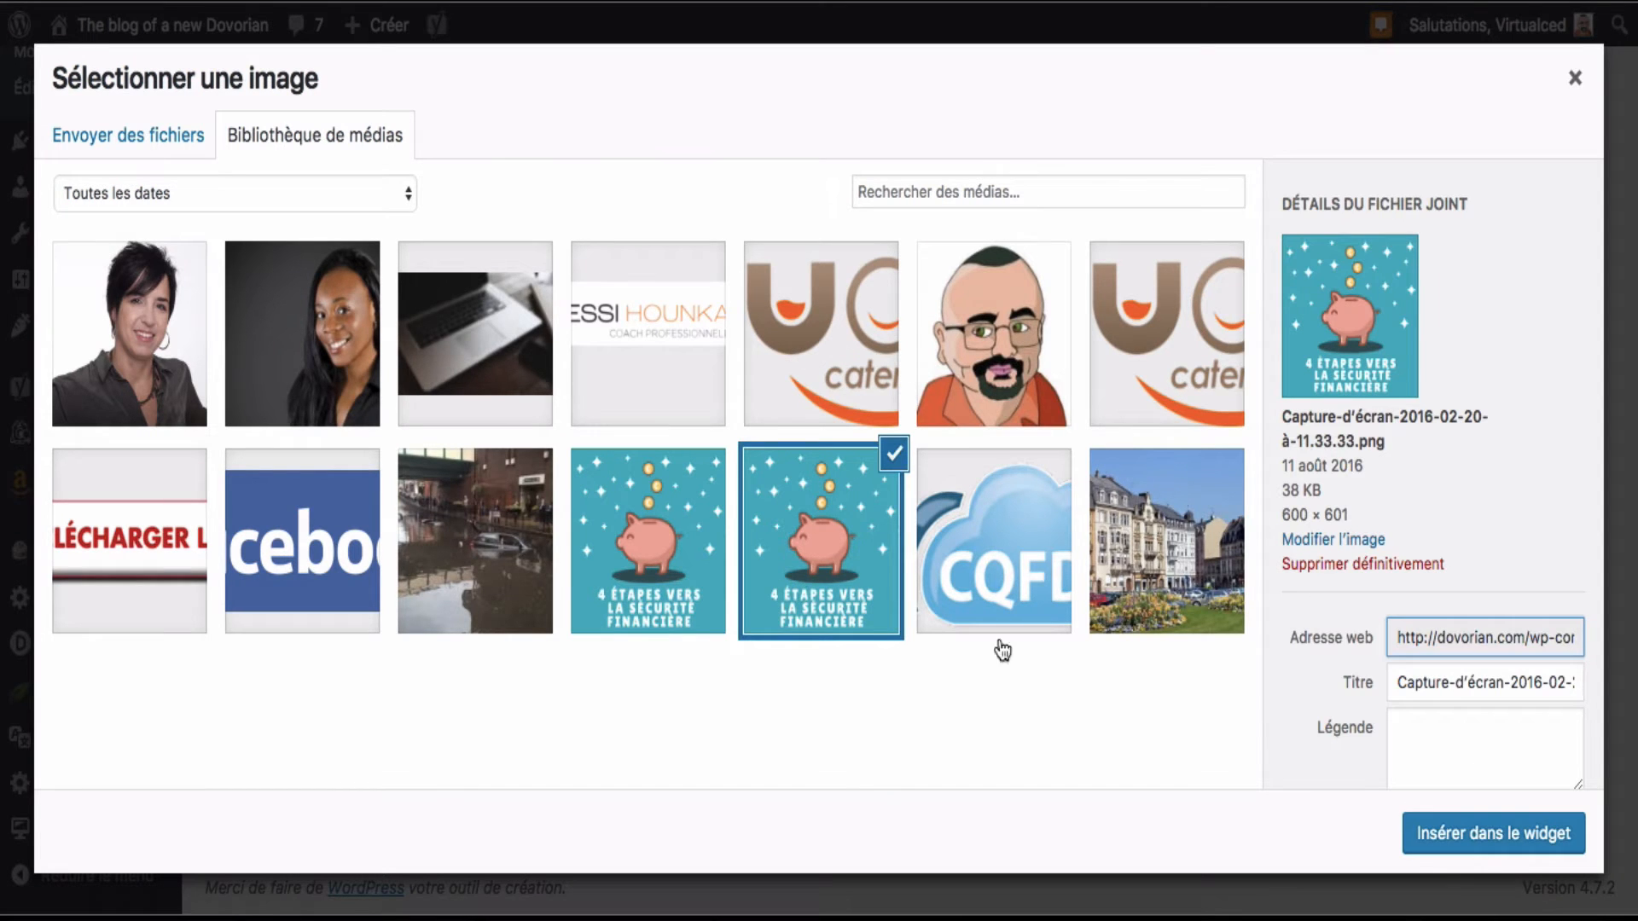
{"action": "left_click", "coordinate": [1480, 834]}
- Replace the Image Widget's title with "Cadeau Bonus"
{"action": "scroll", "coordinate": [1302, 516], "scroll_direction": "down", "scroll_amount": 3}
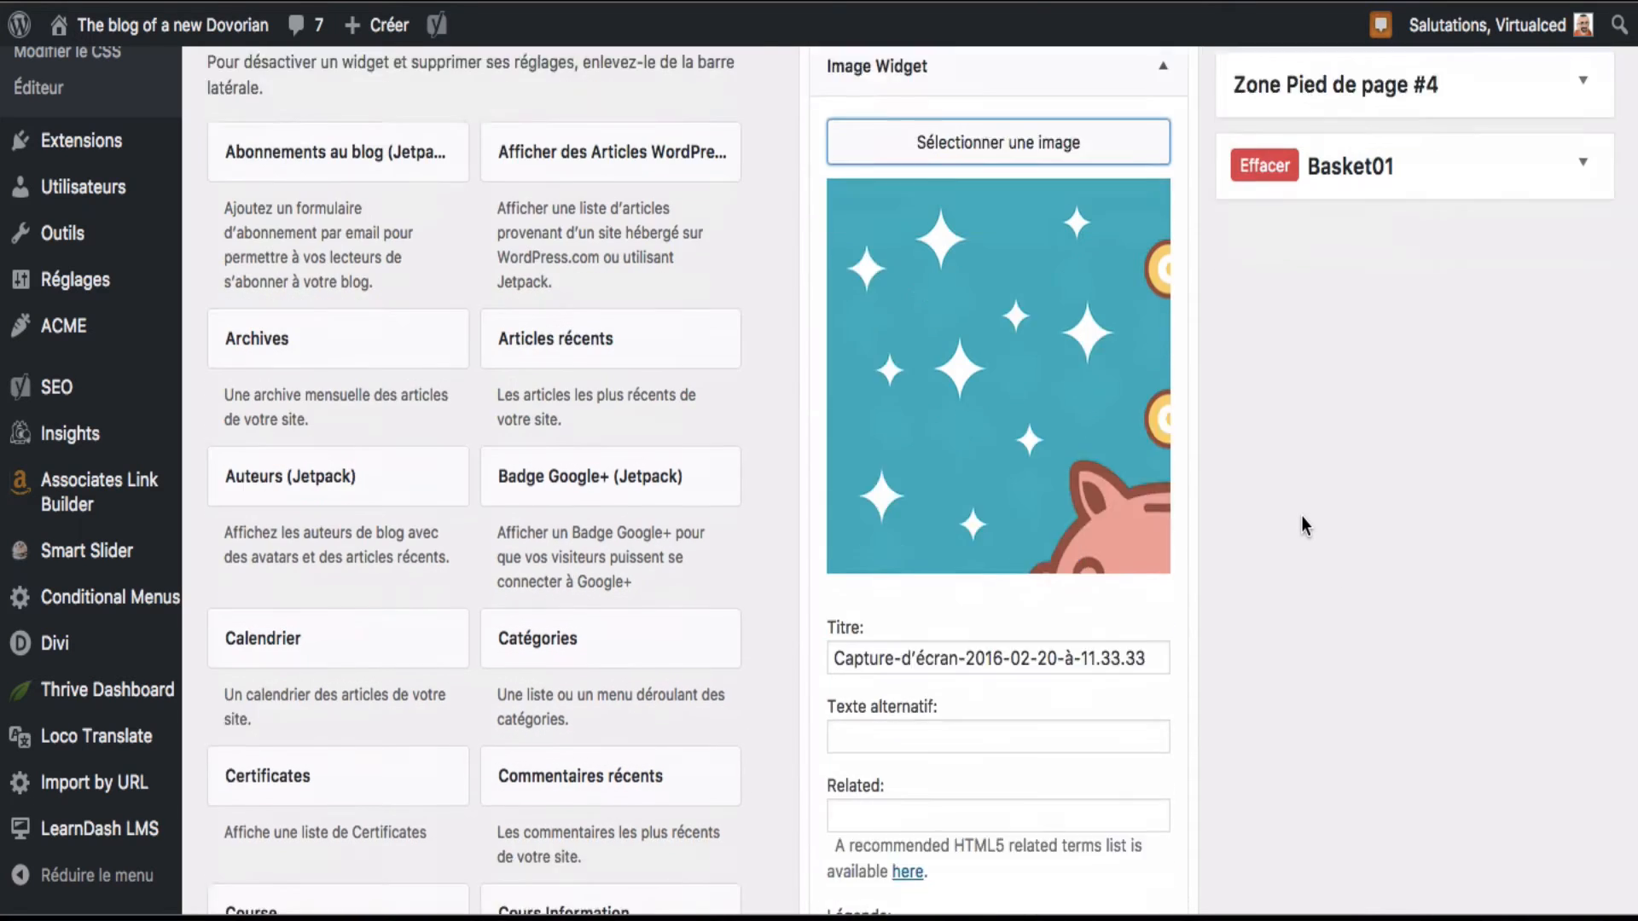
{"action": "left_click", "coordinate": [1070, 563]}
{"action": "triple_click", "coordinate": [1070, 563]}
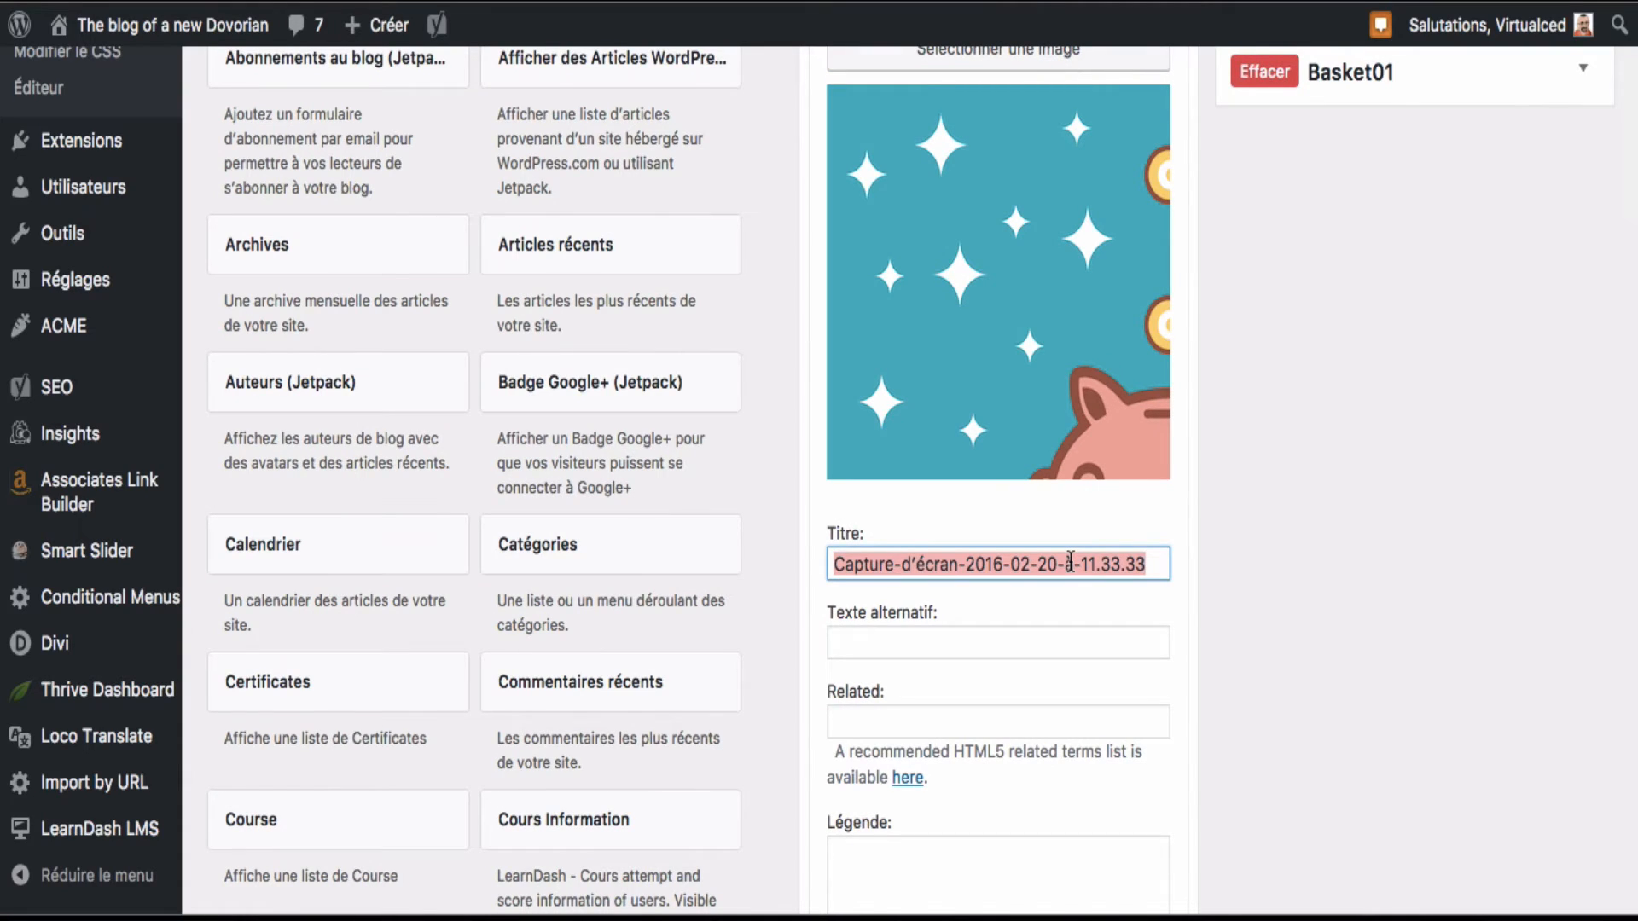
{"action": "type", "text": "Cadeau "}
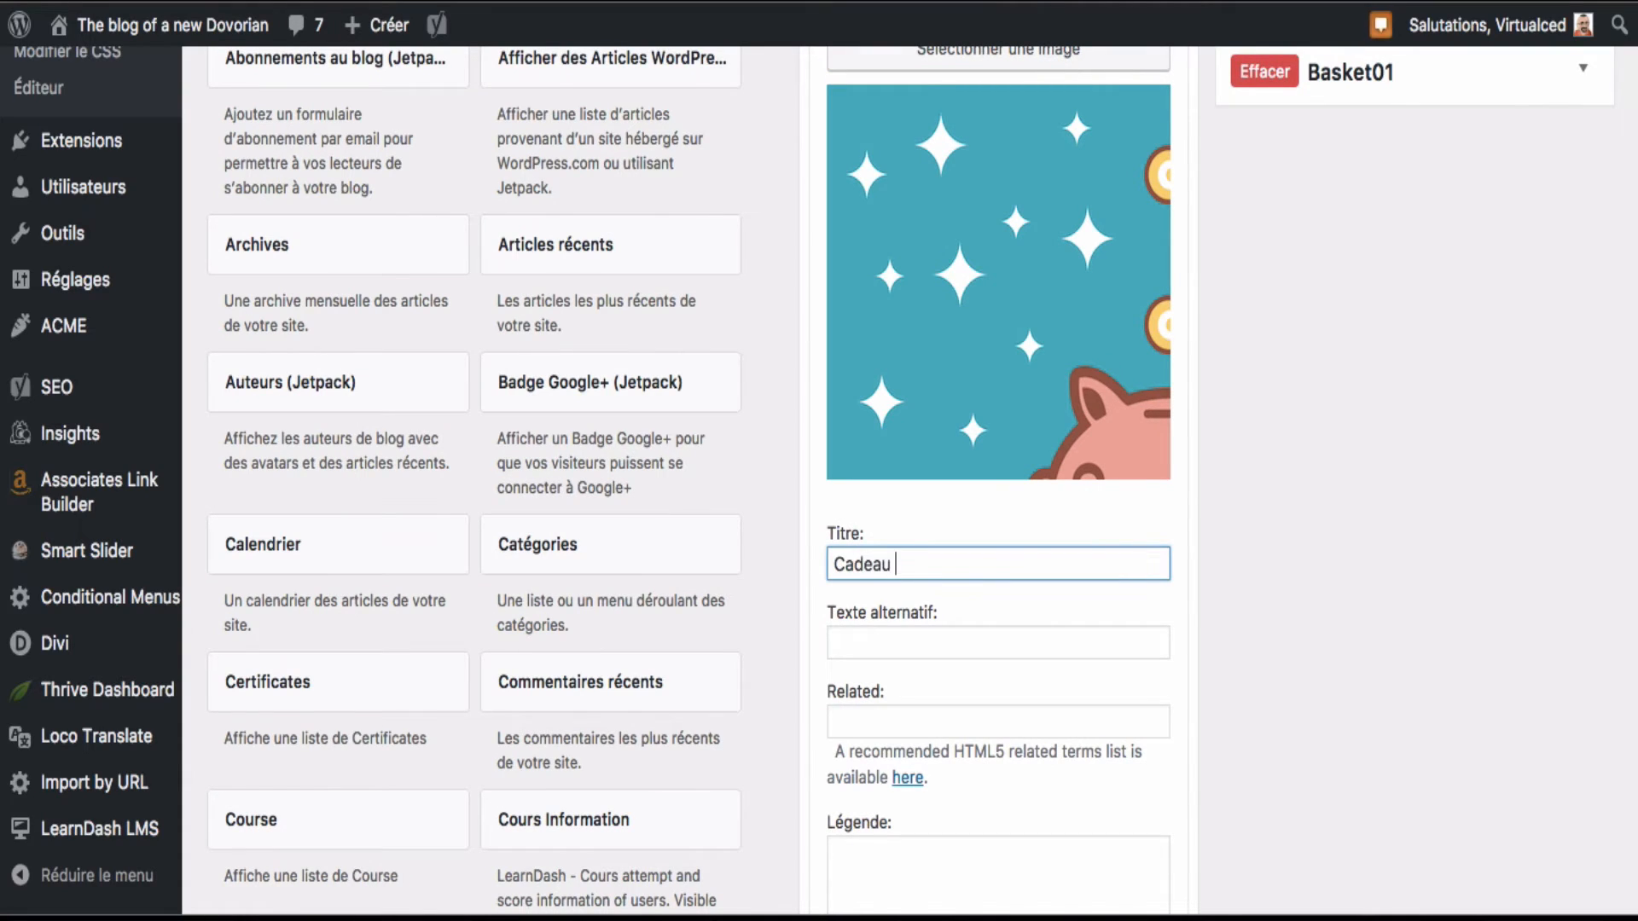
{"action": "type", "text": "Bomus"}
{"action": "key", "text": "Left"}
{"action": "key", "text": "Left"}
{"action": "key", "text": "BackSpace"}
{"action": "type", "text": "n"}
- Set the image's alternative text to "Bonus offert par Dovorian"
{"action": "scroll", "coordinate": [1220, 583], "scroll_direction": "down", "scroll_amount": 5}
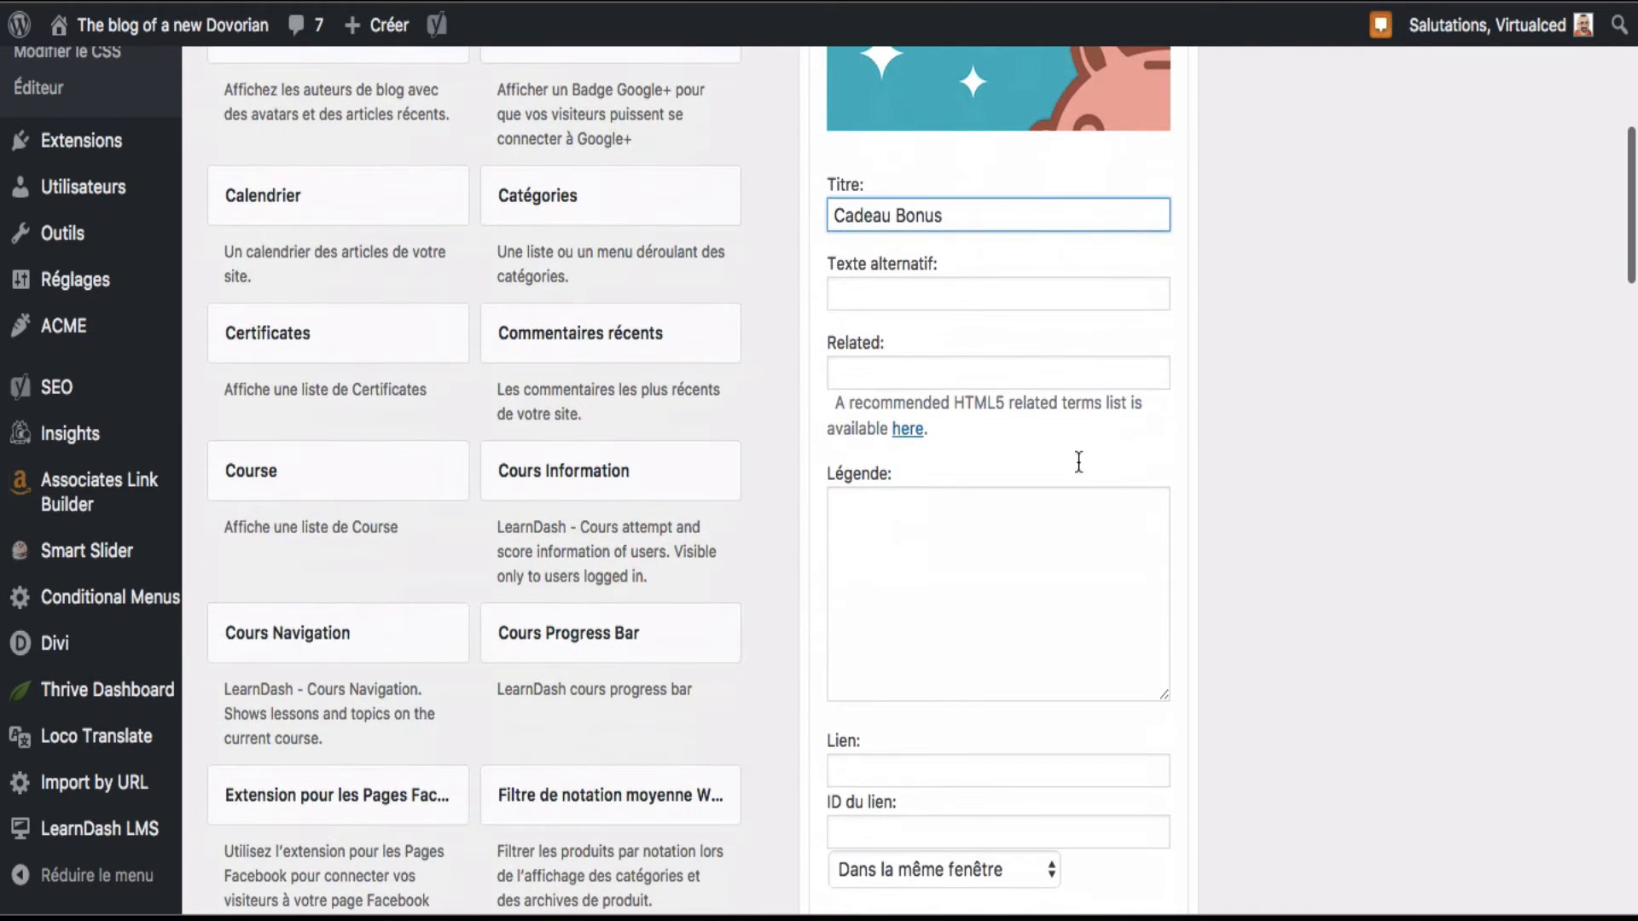
{"action": "left_click", "coordinate": [970, 297]}
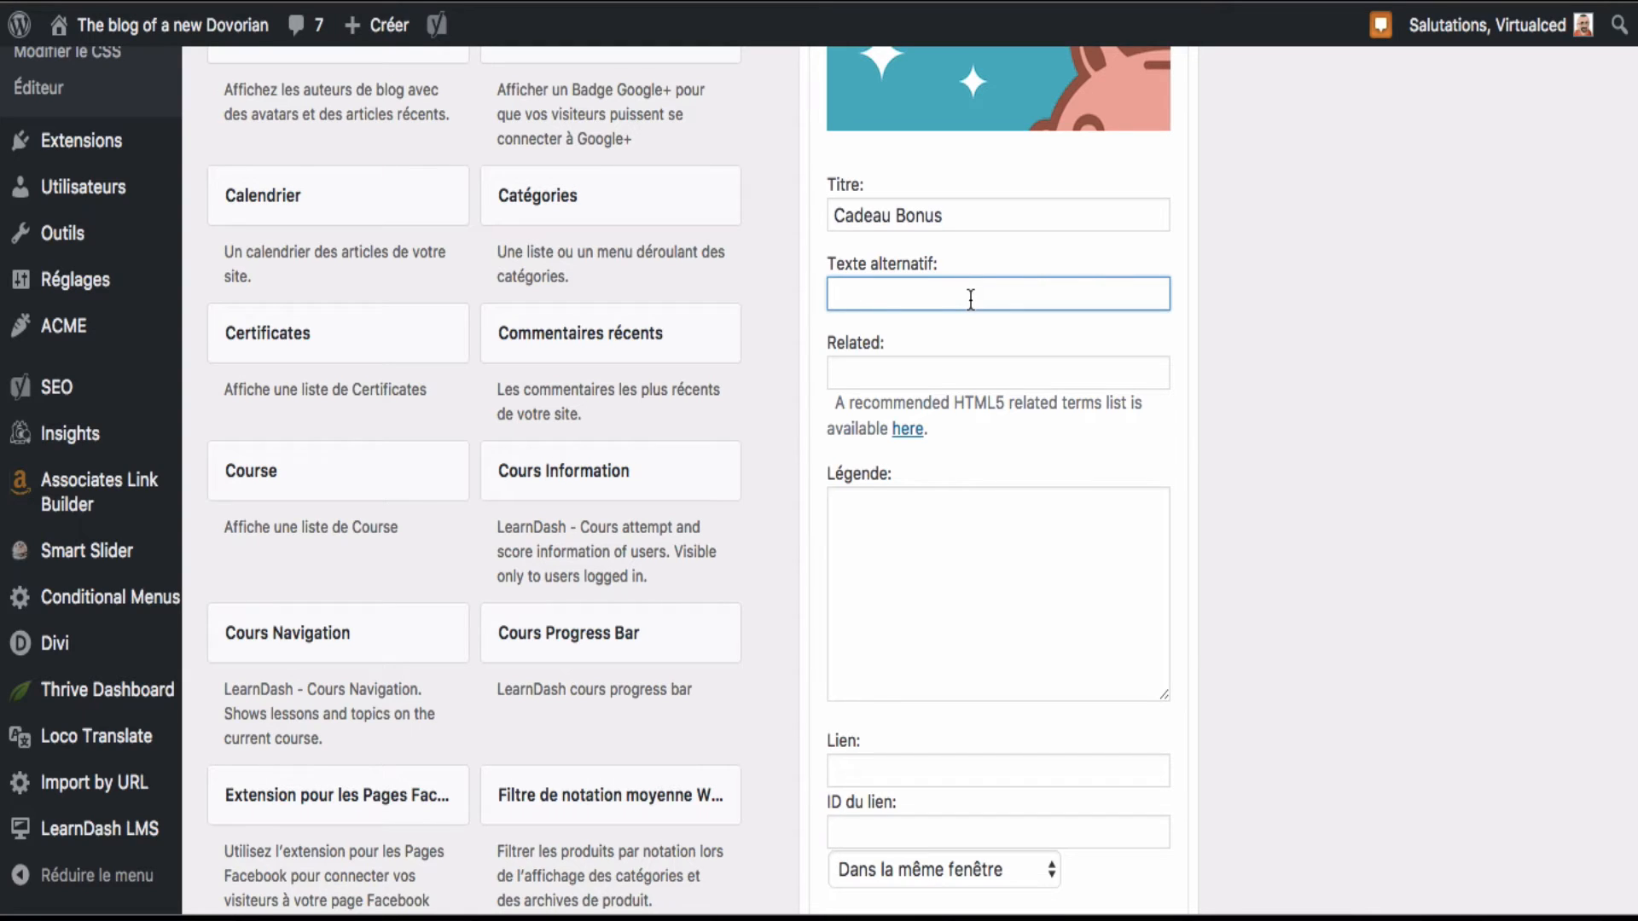
{"action": "type", "text": "Bonus offert par "}
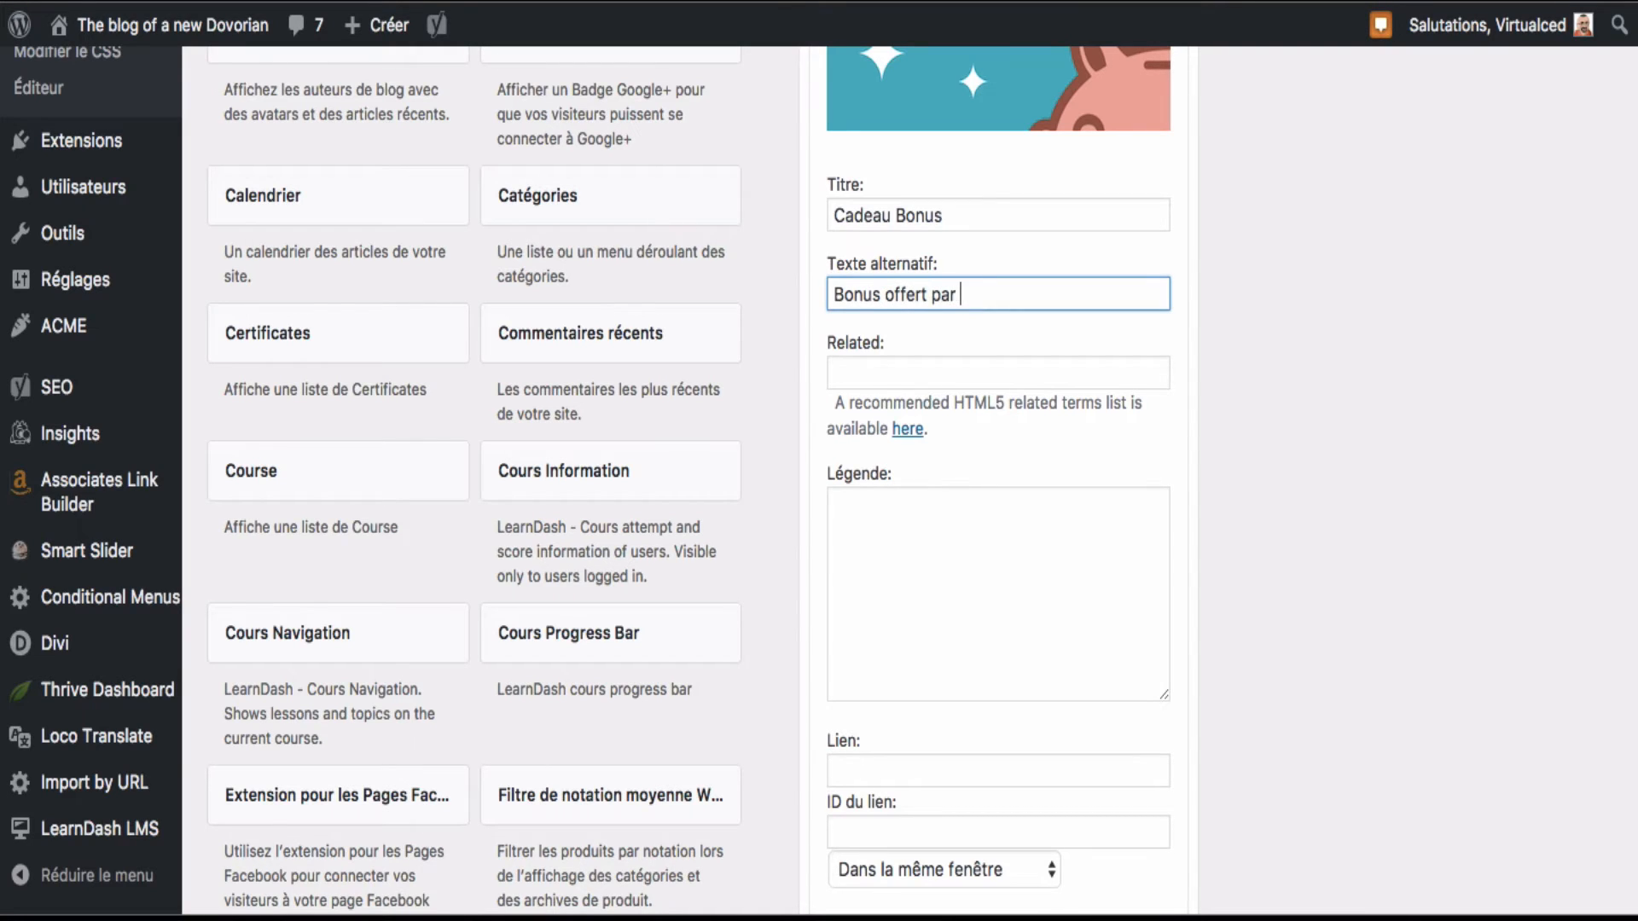
{"action": "type", "text": "Dovorian"}
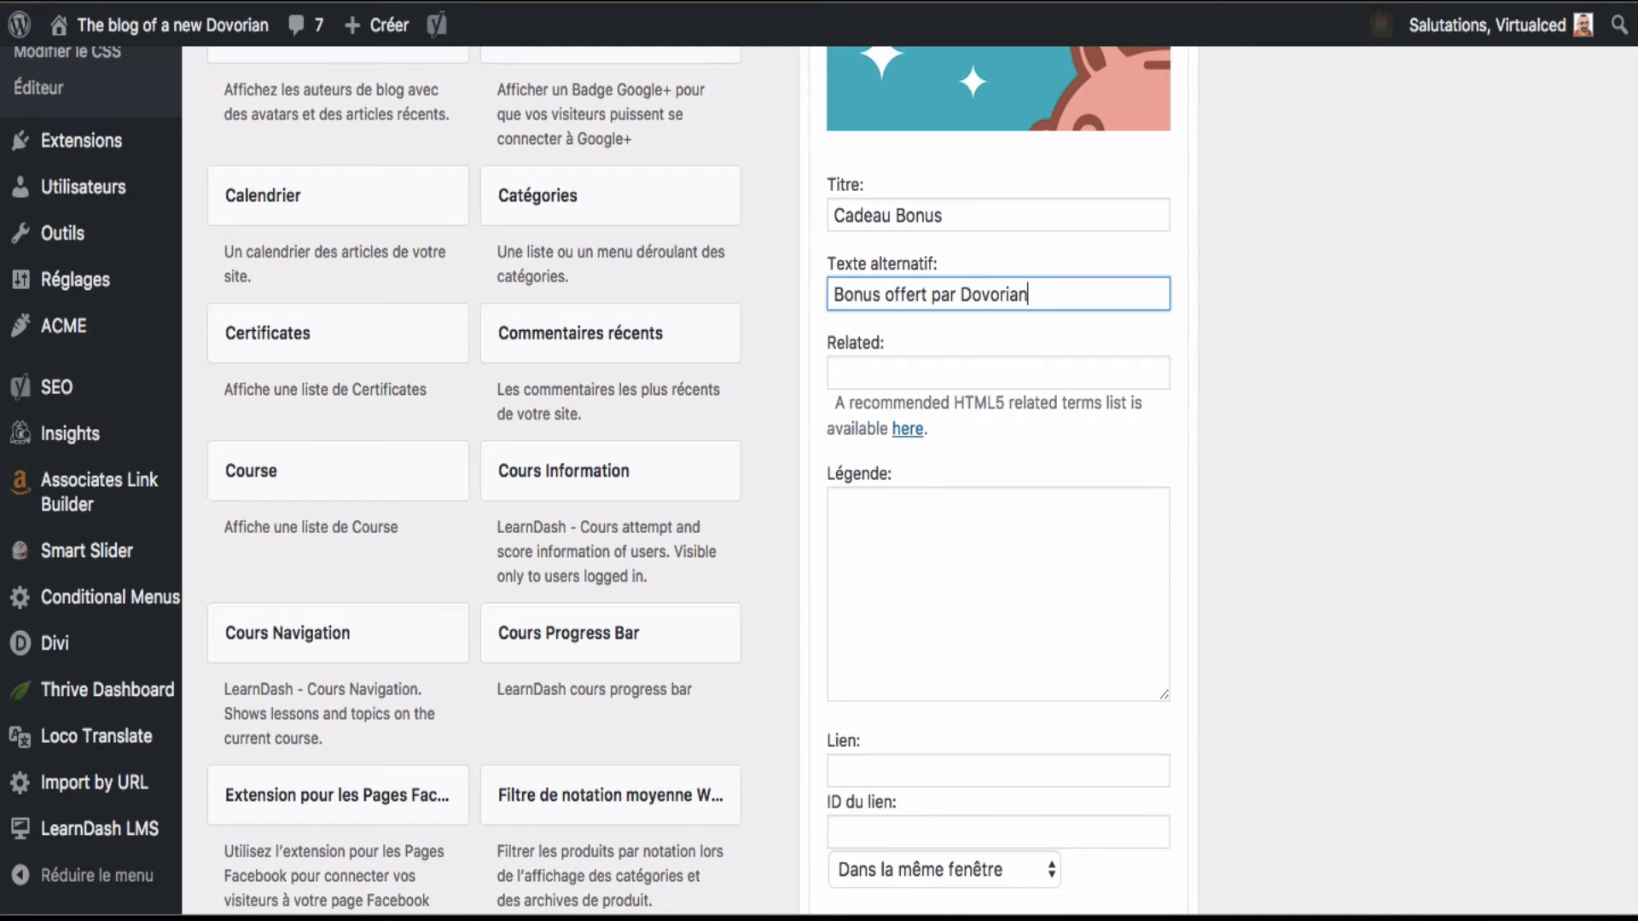
- Open the list of all pages and copy the link address of the published page "bonne année 2017 test"
{"action": "scroll", "coordinate": [970, 532], "scroll_direction": "down", "scroll_amount": 4}
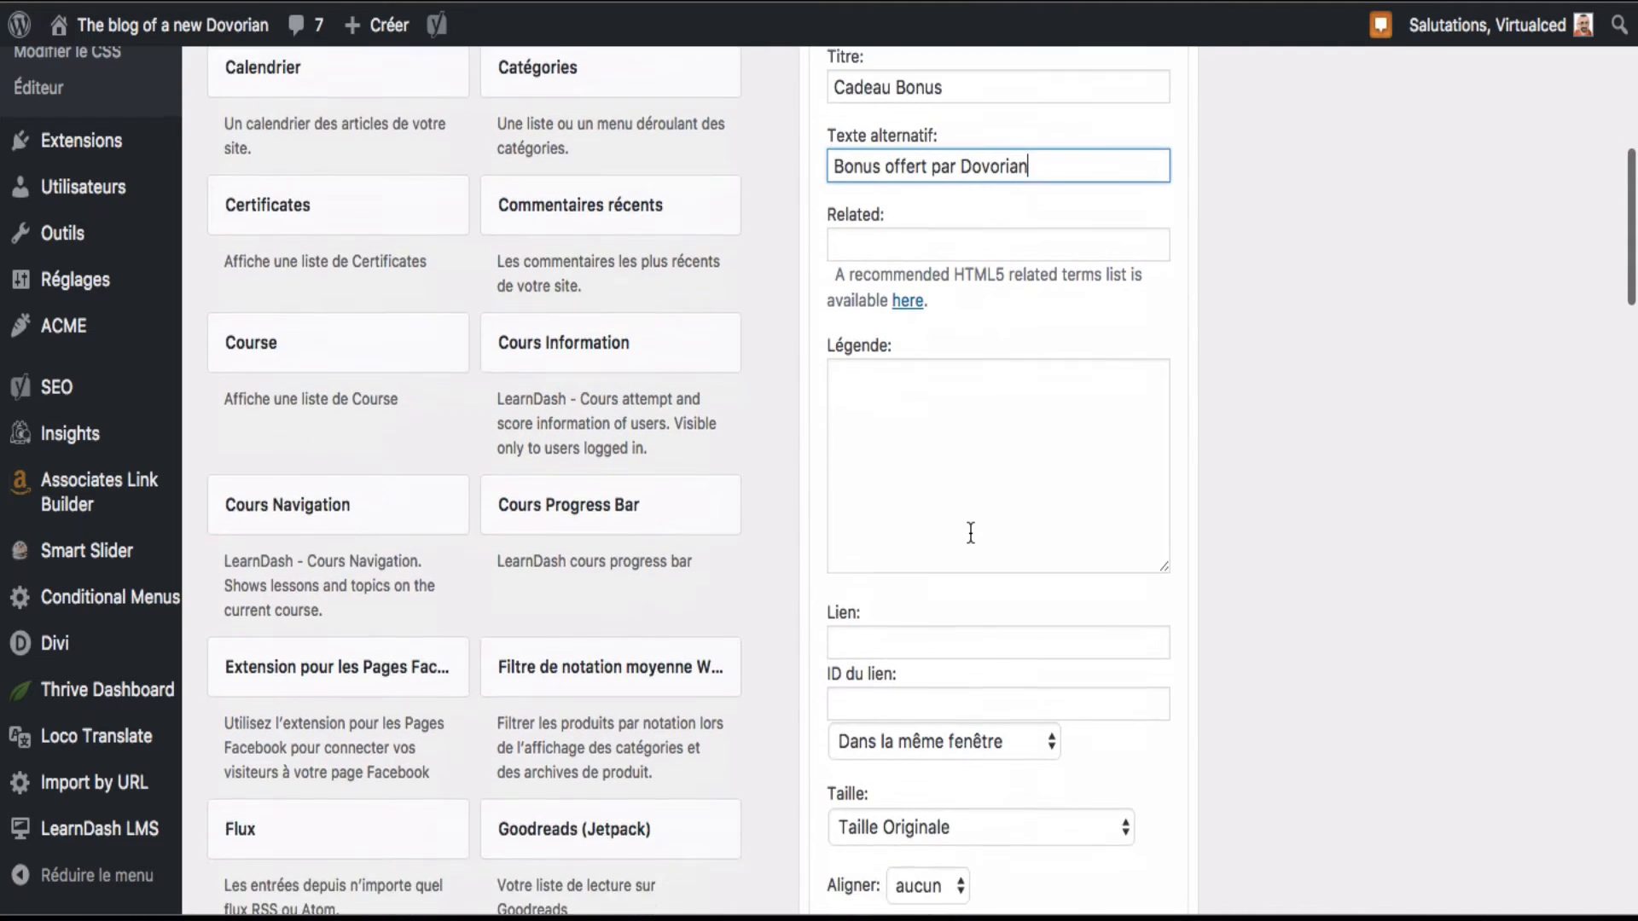
{"action": "scroll", "coordinate": [982, 450], "scroll_direction": "down", "scroll_amount": 4}
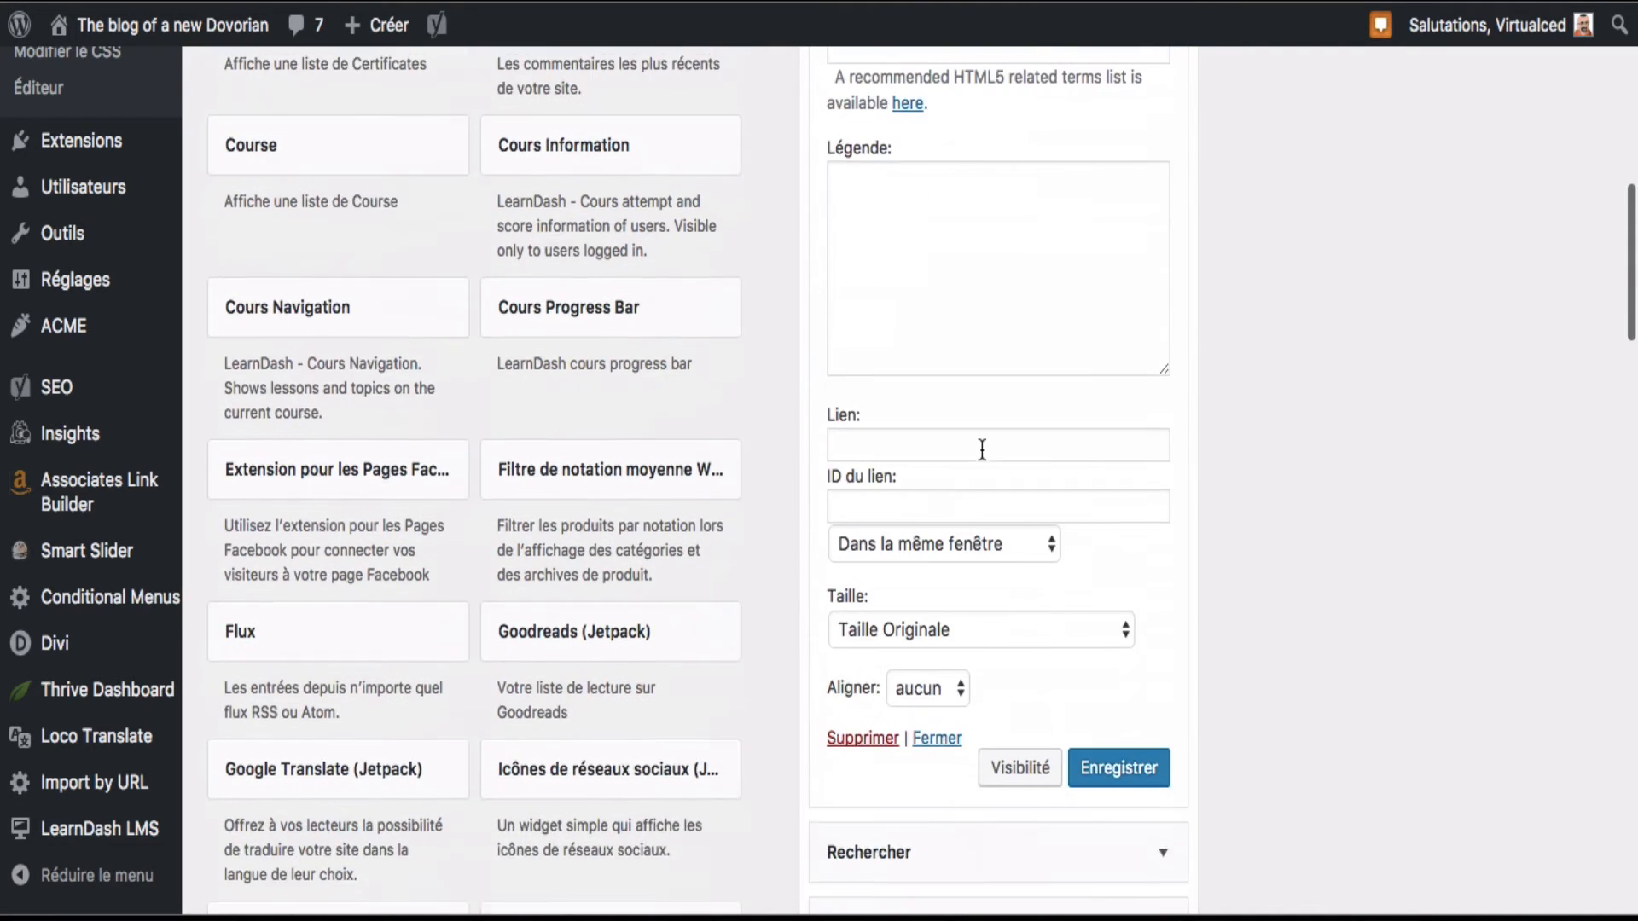
{"action": "left_click", "coordinate": [956, 439]}
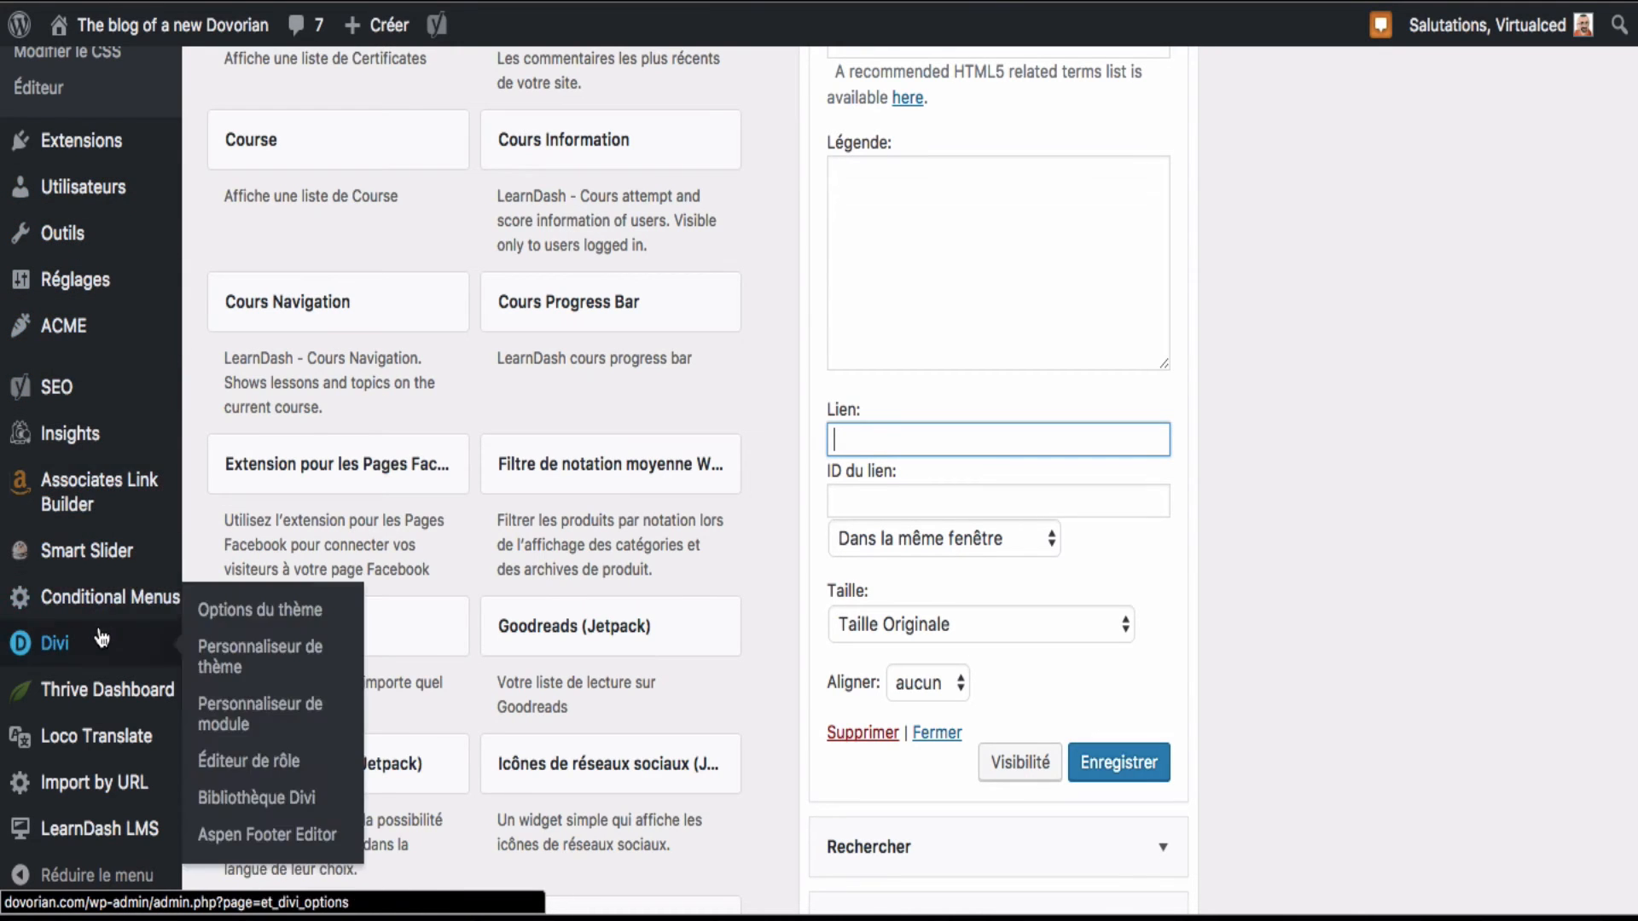
{"action": "scroll", "coordinate": [94, 482], "scroll_direction": "up", "scroll_amount": 10}
{"action": "mouse_move", "coordinate": [85, 338]}
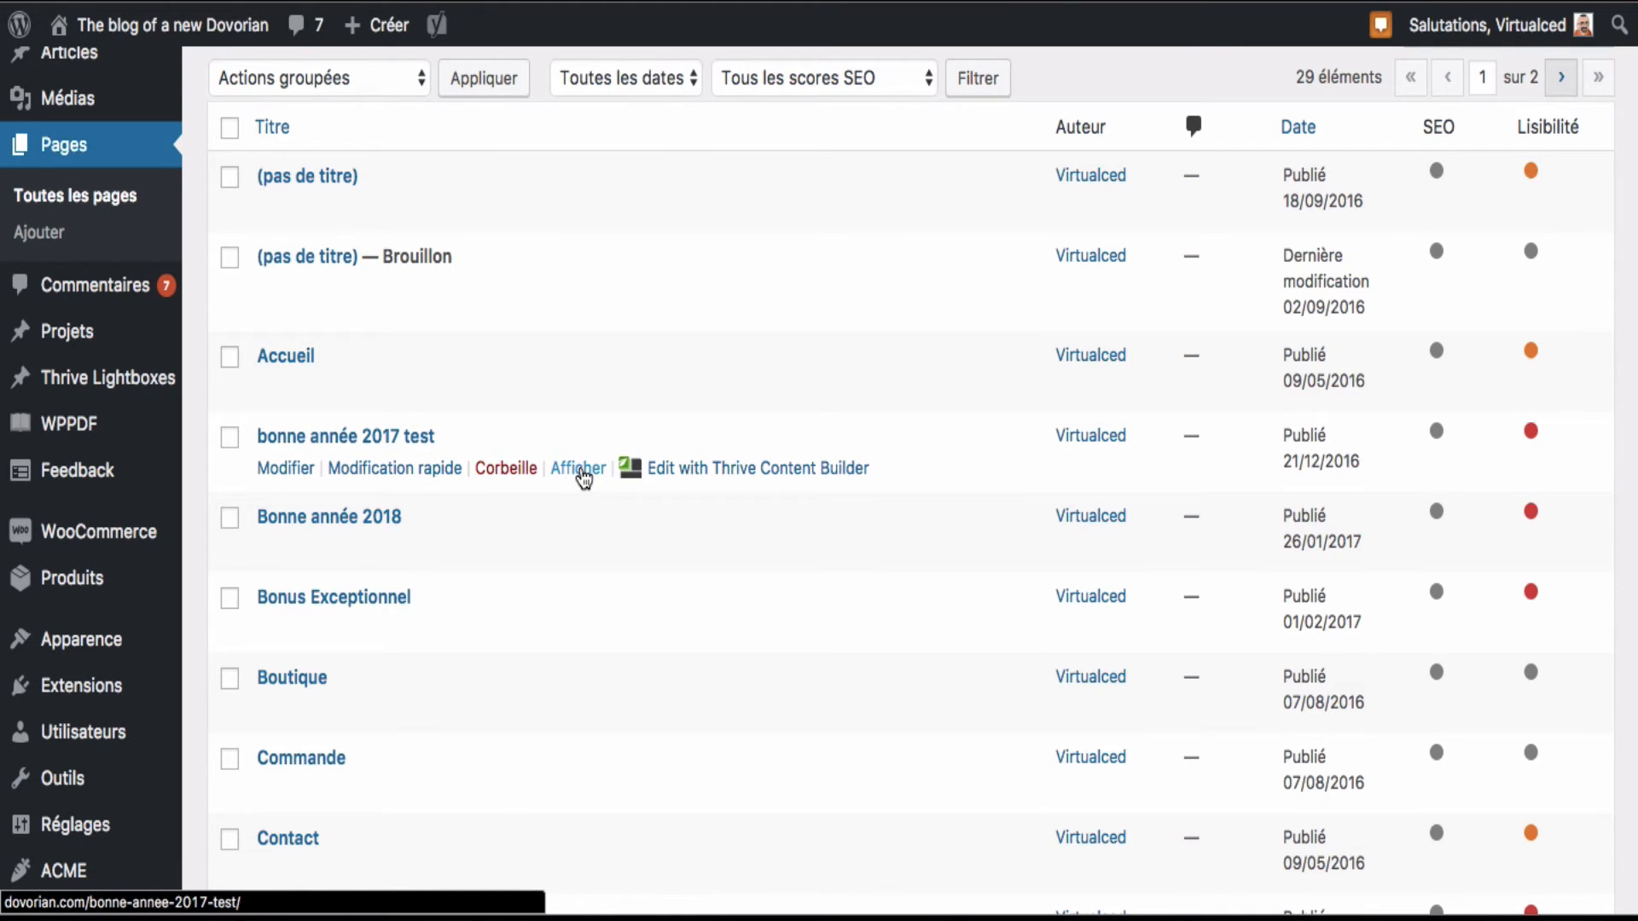
{"action": "right_click", "coordinate": [584, 478]}
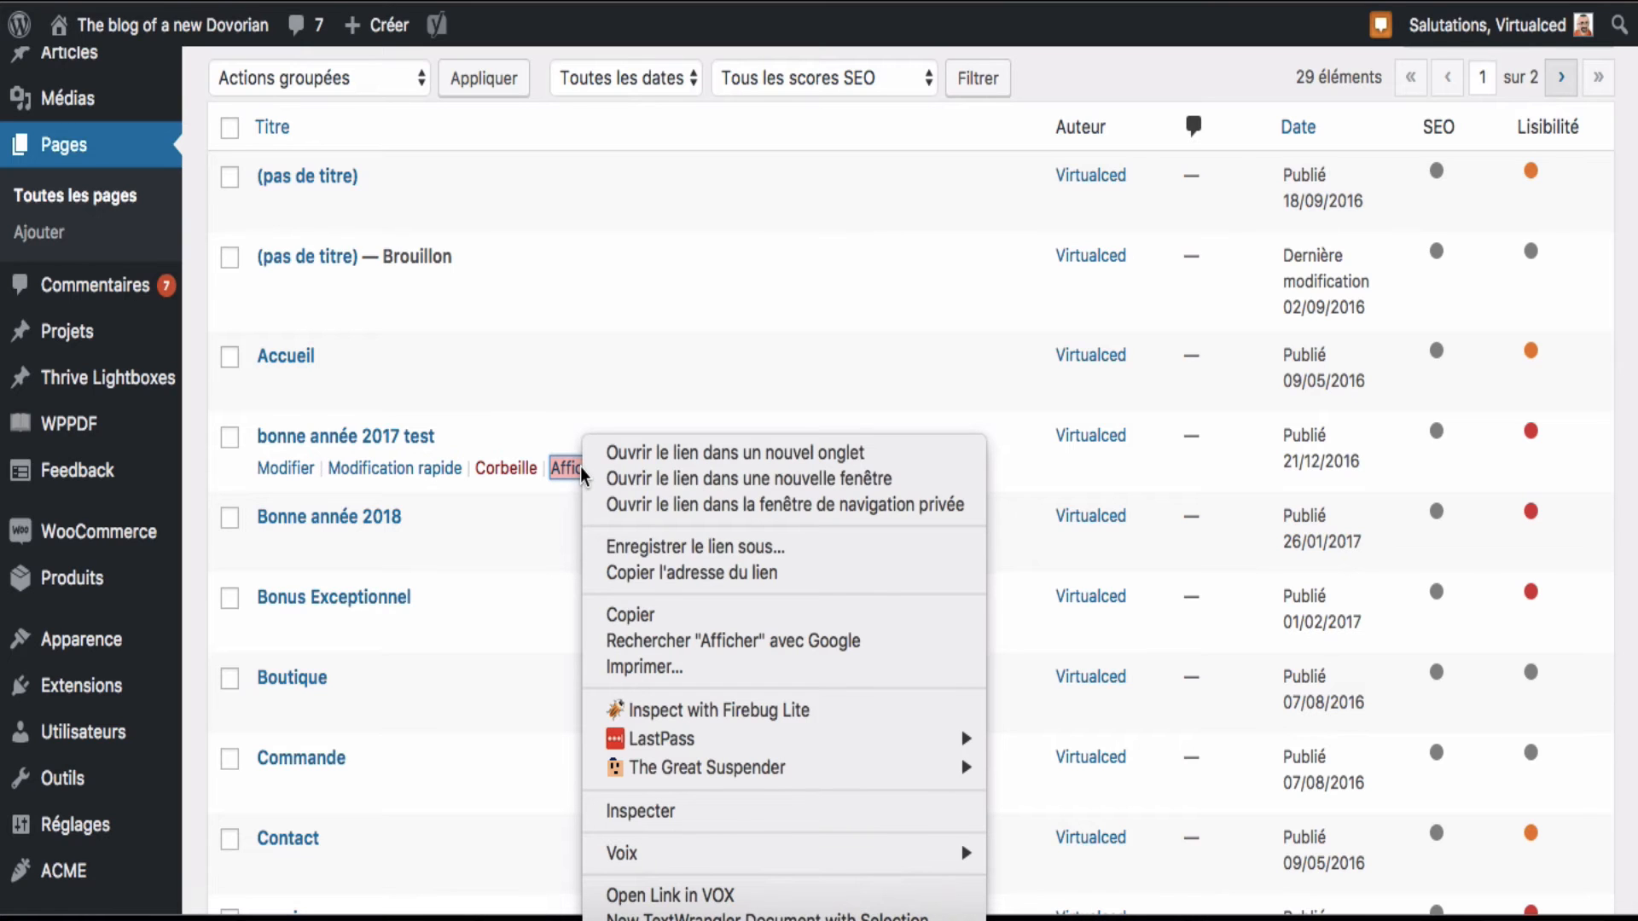
{"action": "left_click", "coordinate": [644, 576]}
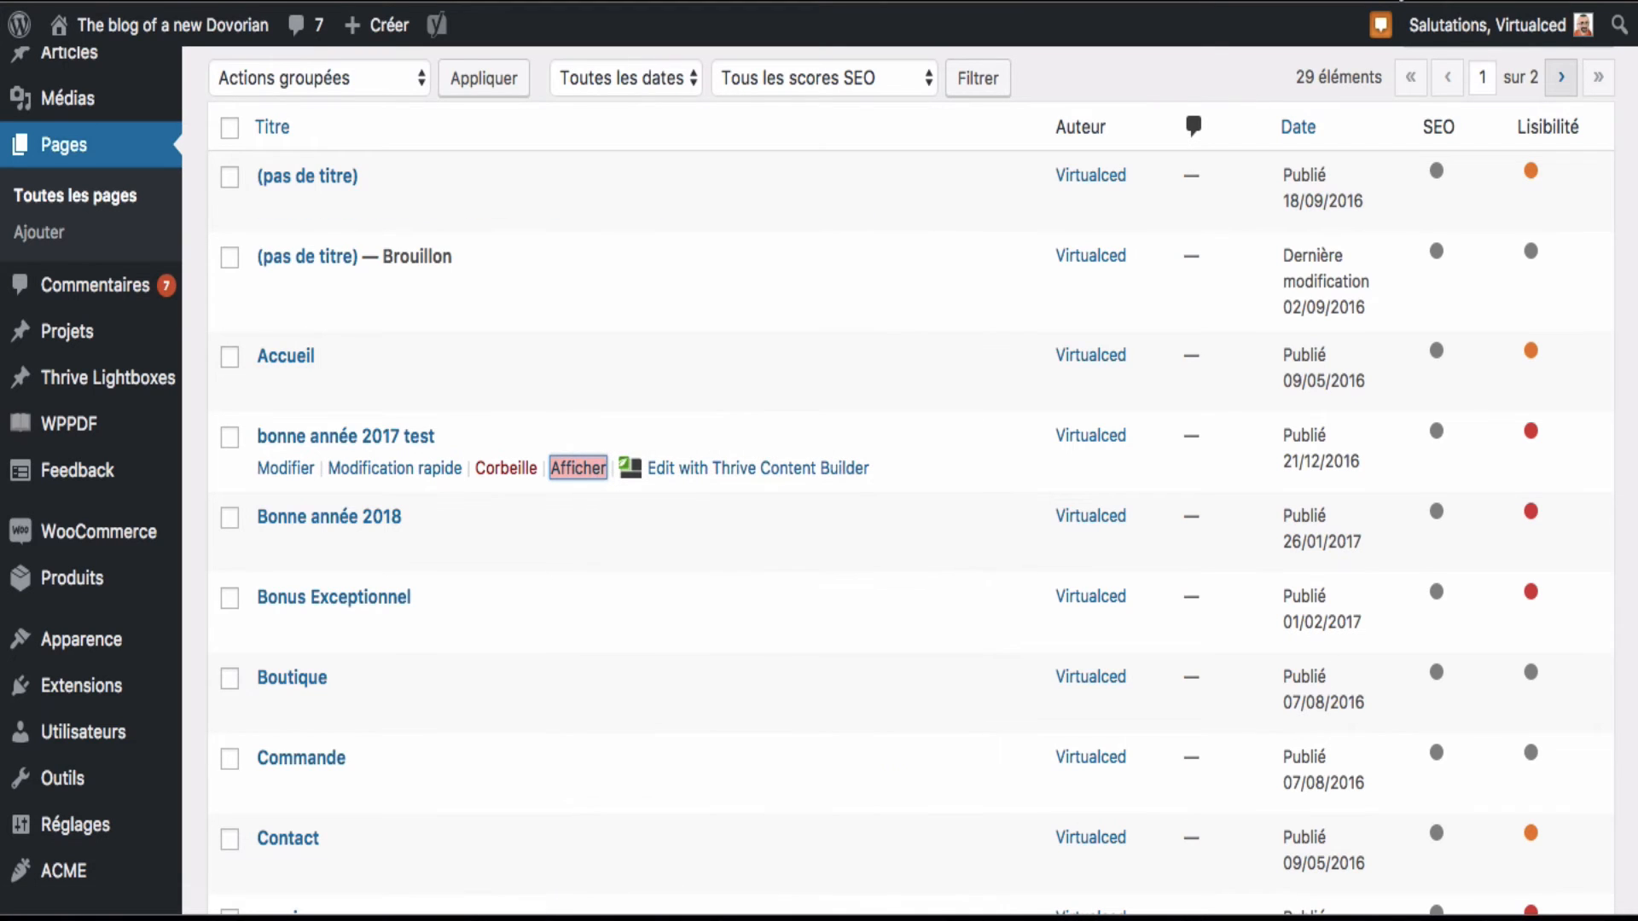
{"action": "key", "text": "Return"}
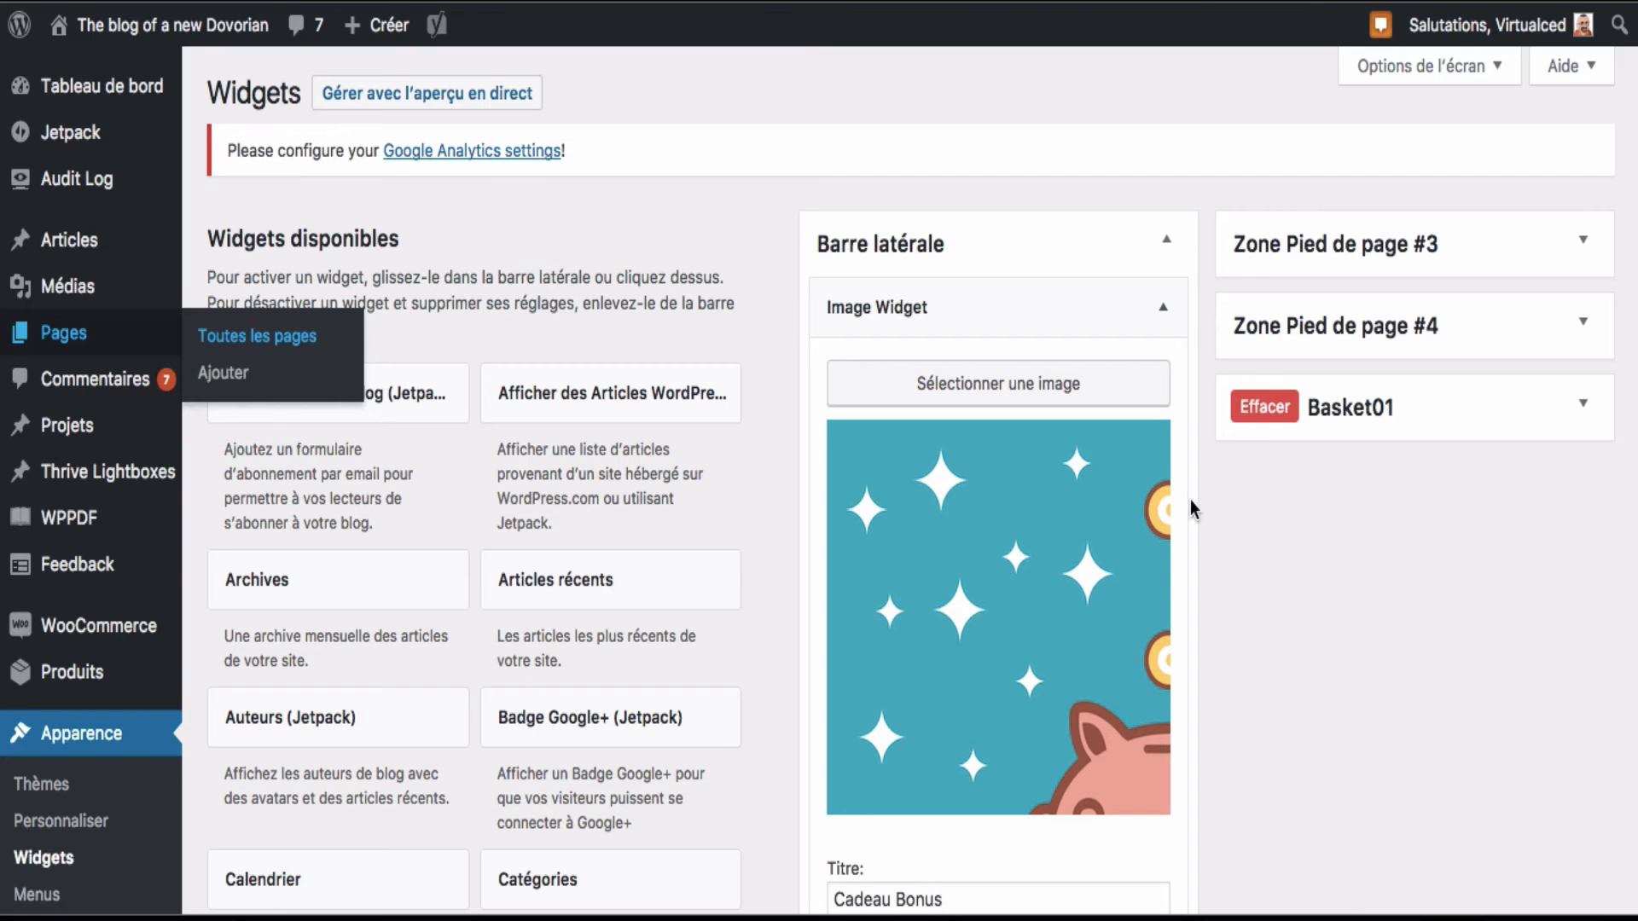
{"action": "scroll", "coordinate": [1138, 522], "scroll_direction": "down", "scroll_amount": 10}
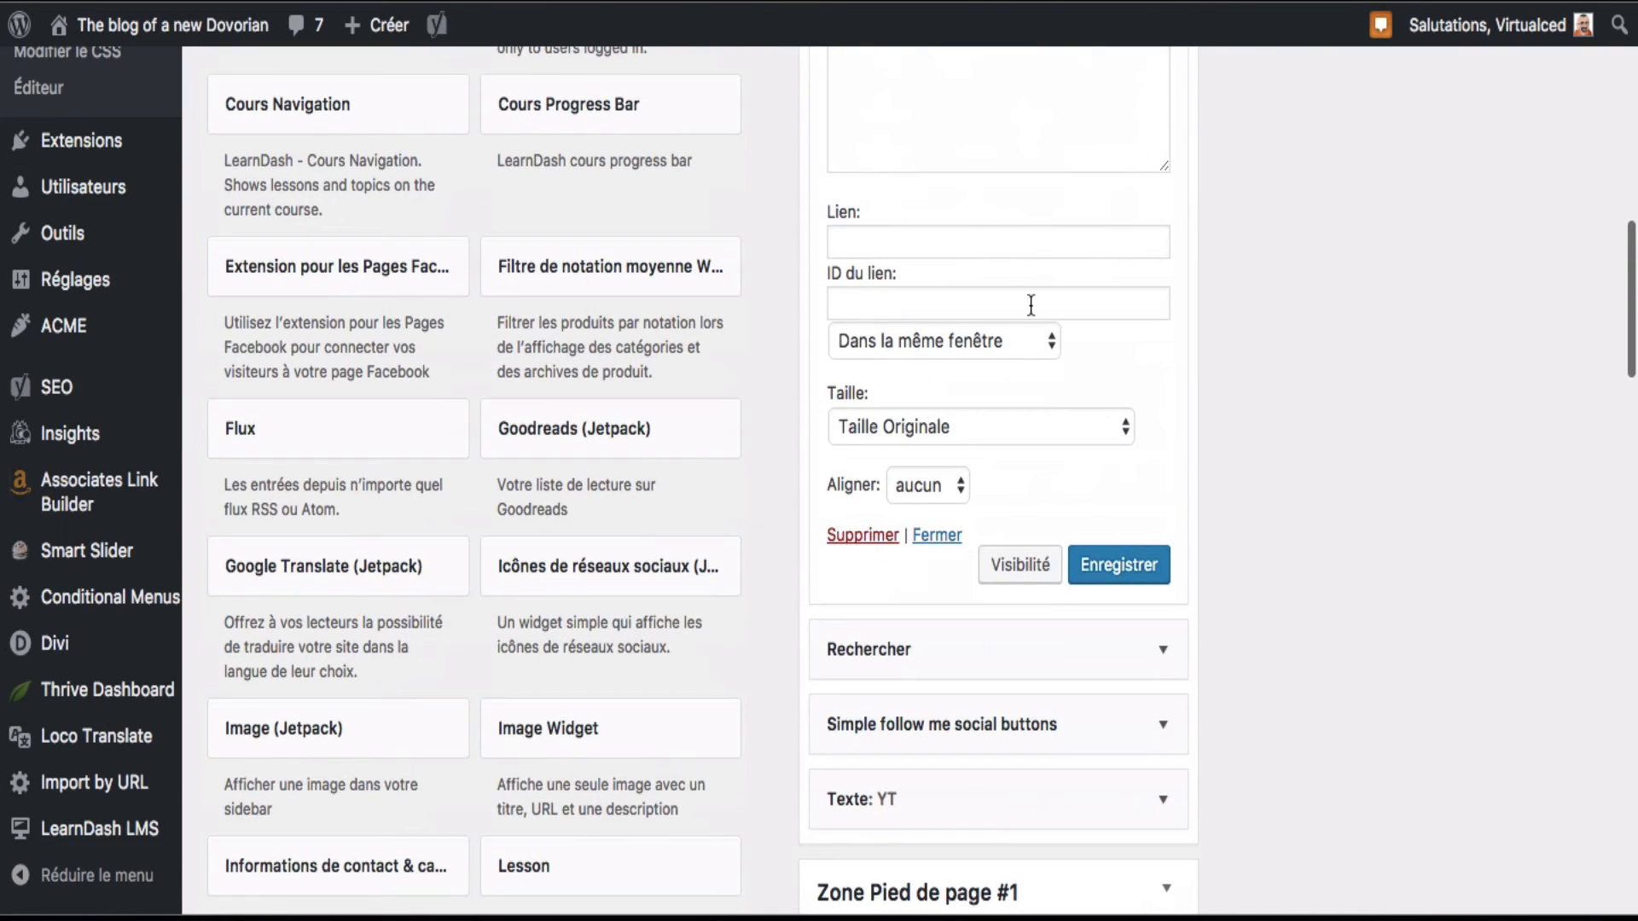
{"action": "left_click", "coordinate": [972, 236]}
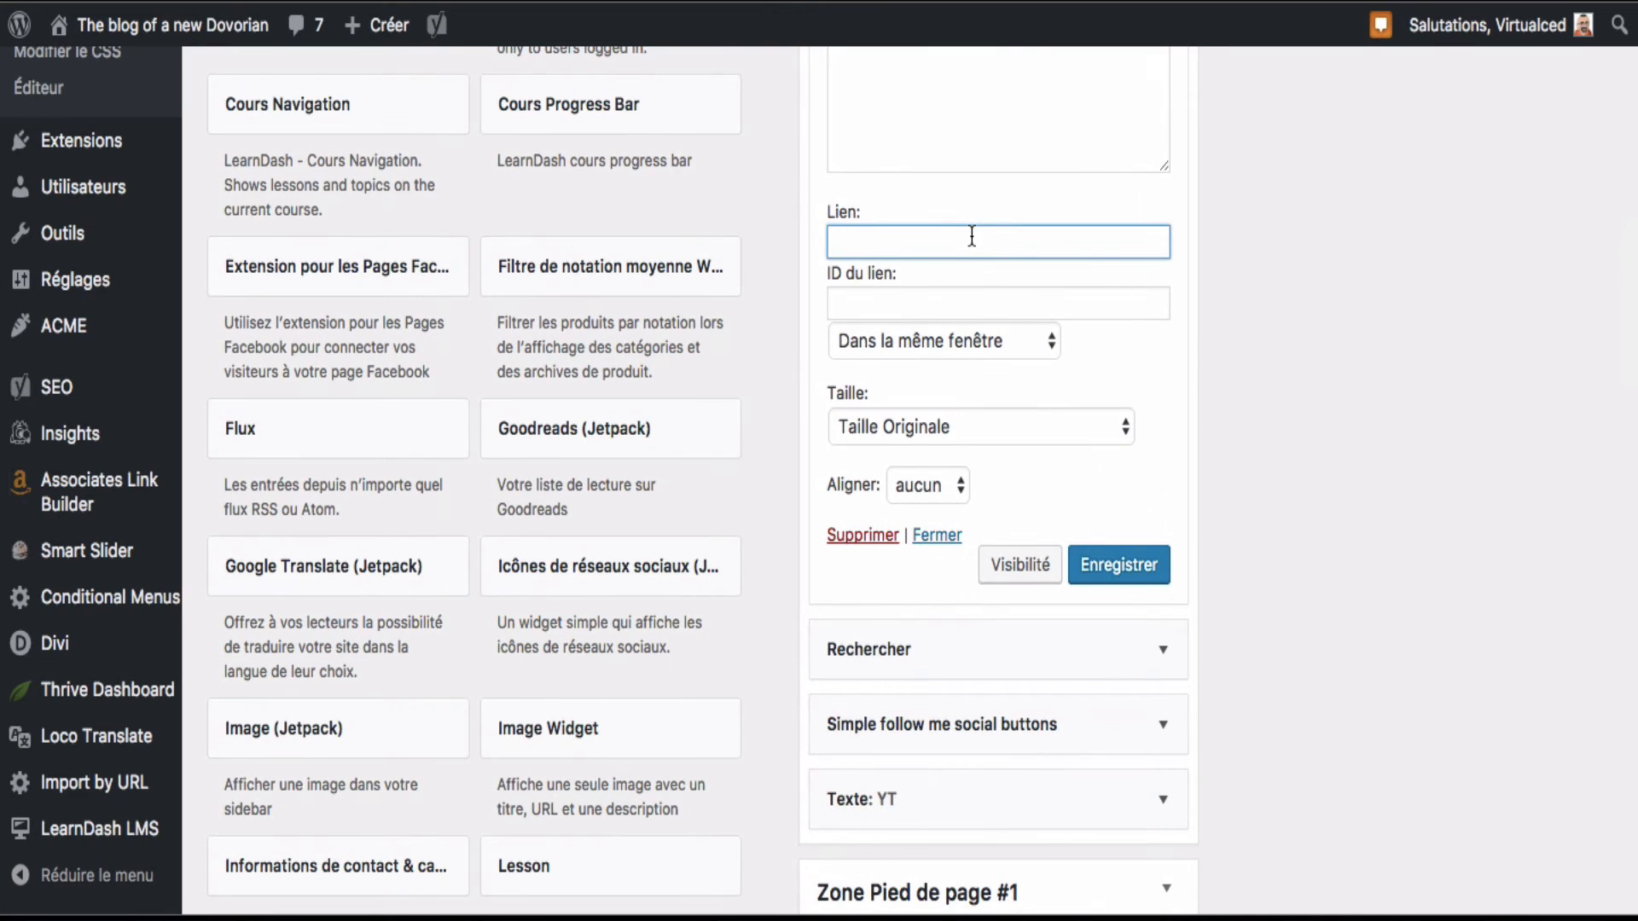
{"action": "type", "text": "http://dovorian.com/bonne-annee-2017-test/"}
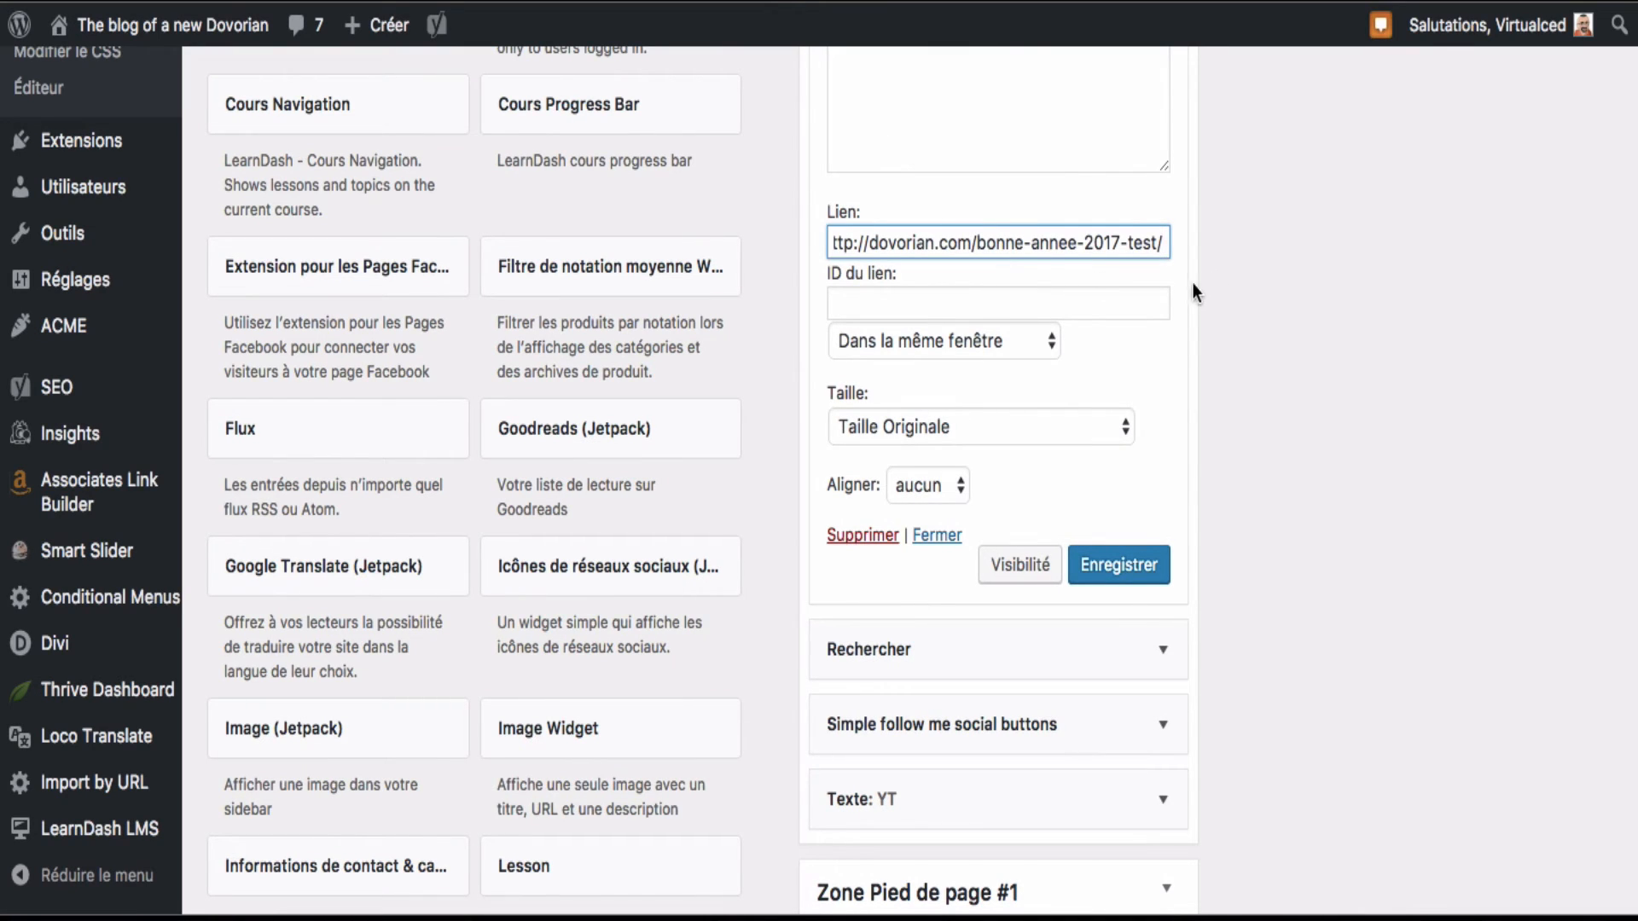
{"action": "left_click", "coordinate": [914, 340]}
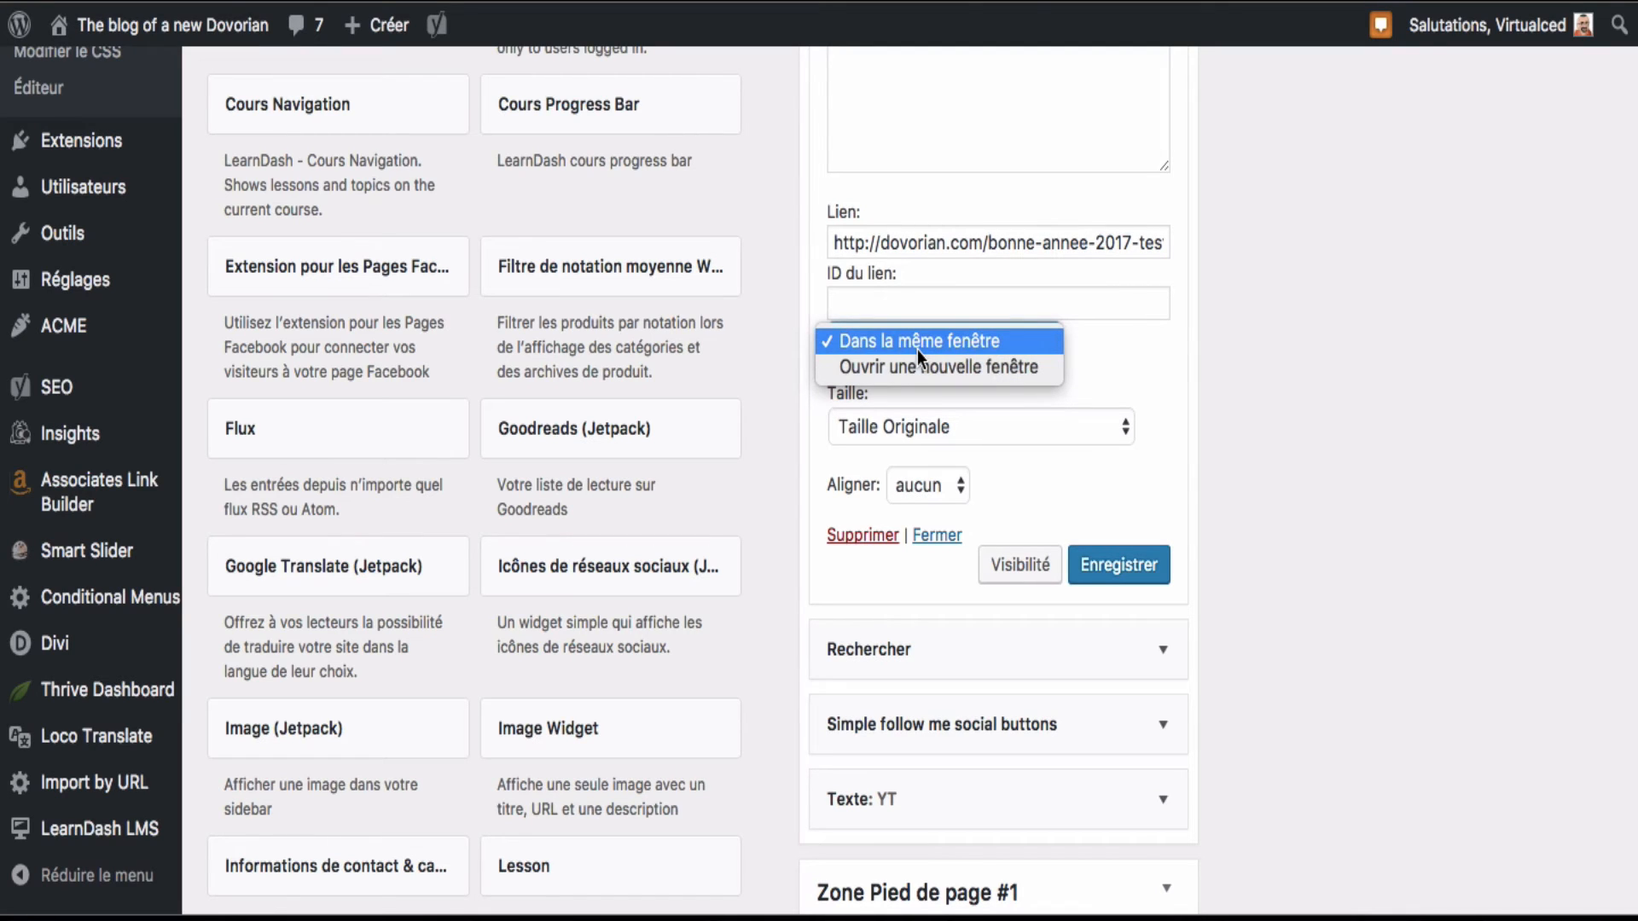
{"action": "left_click", "coordinate": [921, 345]}
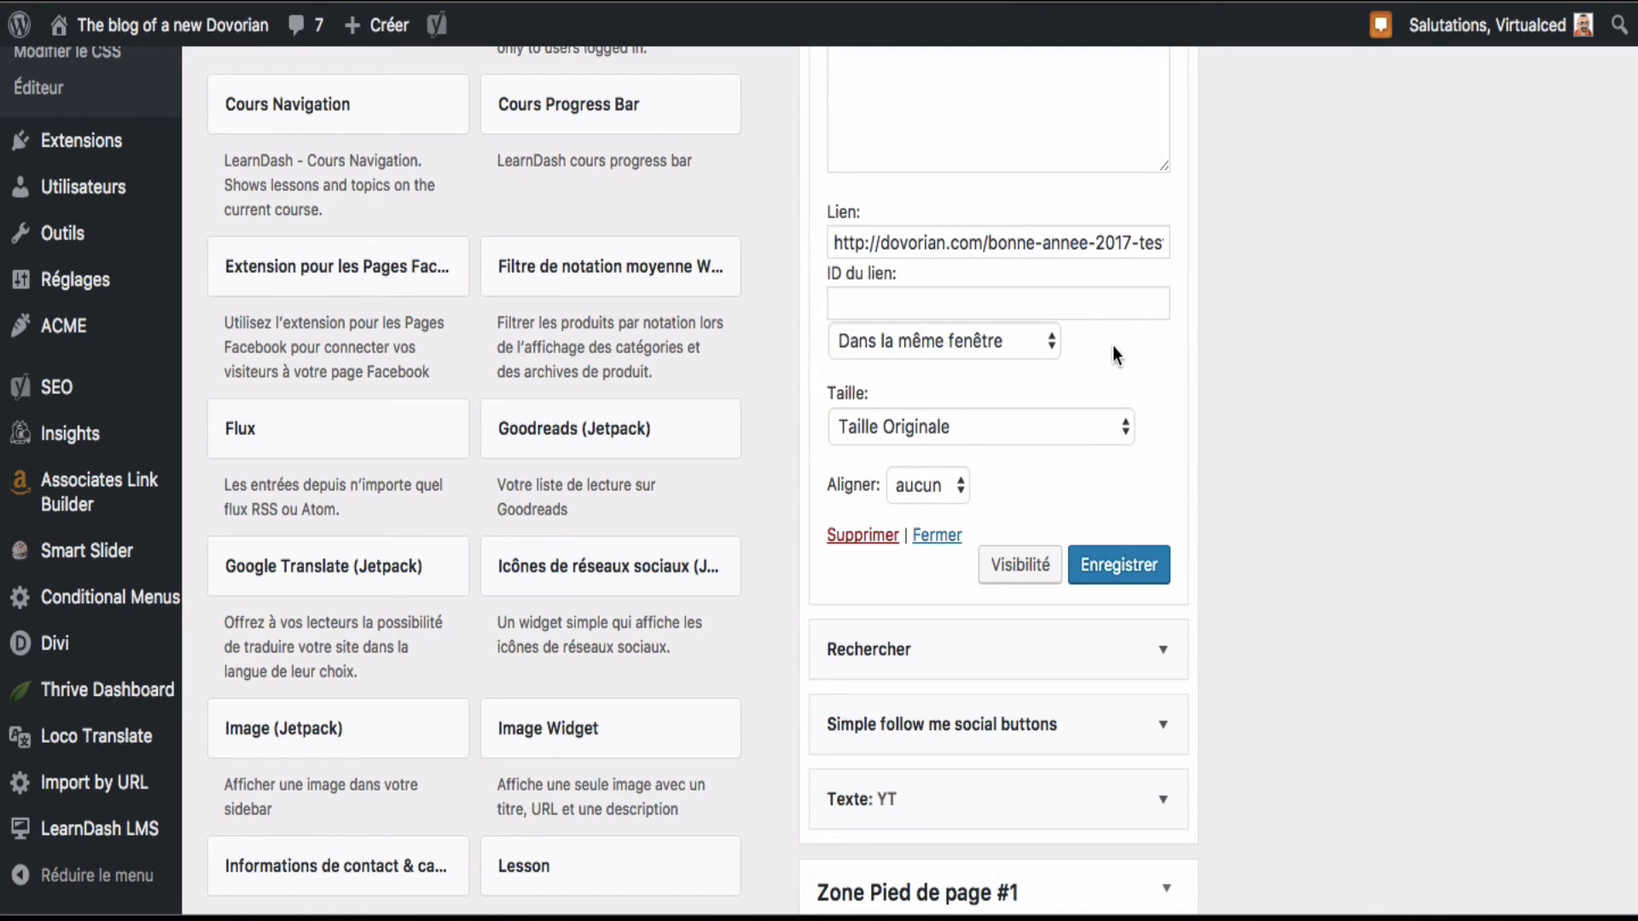
- Set the Image Widget's picture size to Moyen
{"action": "scroll", "coordinate": [1113, 345], "scroll_direction": "down", "scroll_amount": 2}
{"action": "left_click", "coordinate": [1098, 353]}
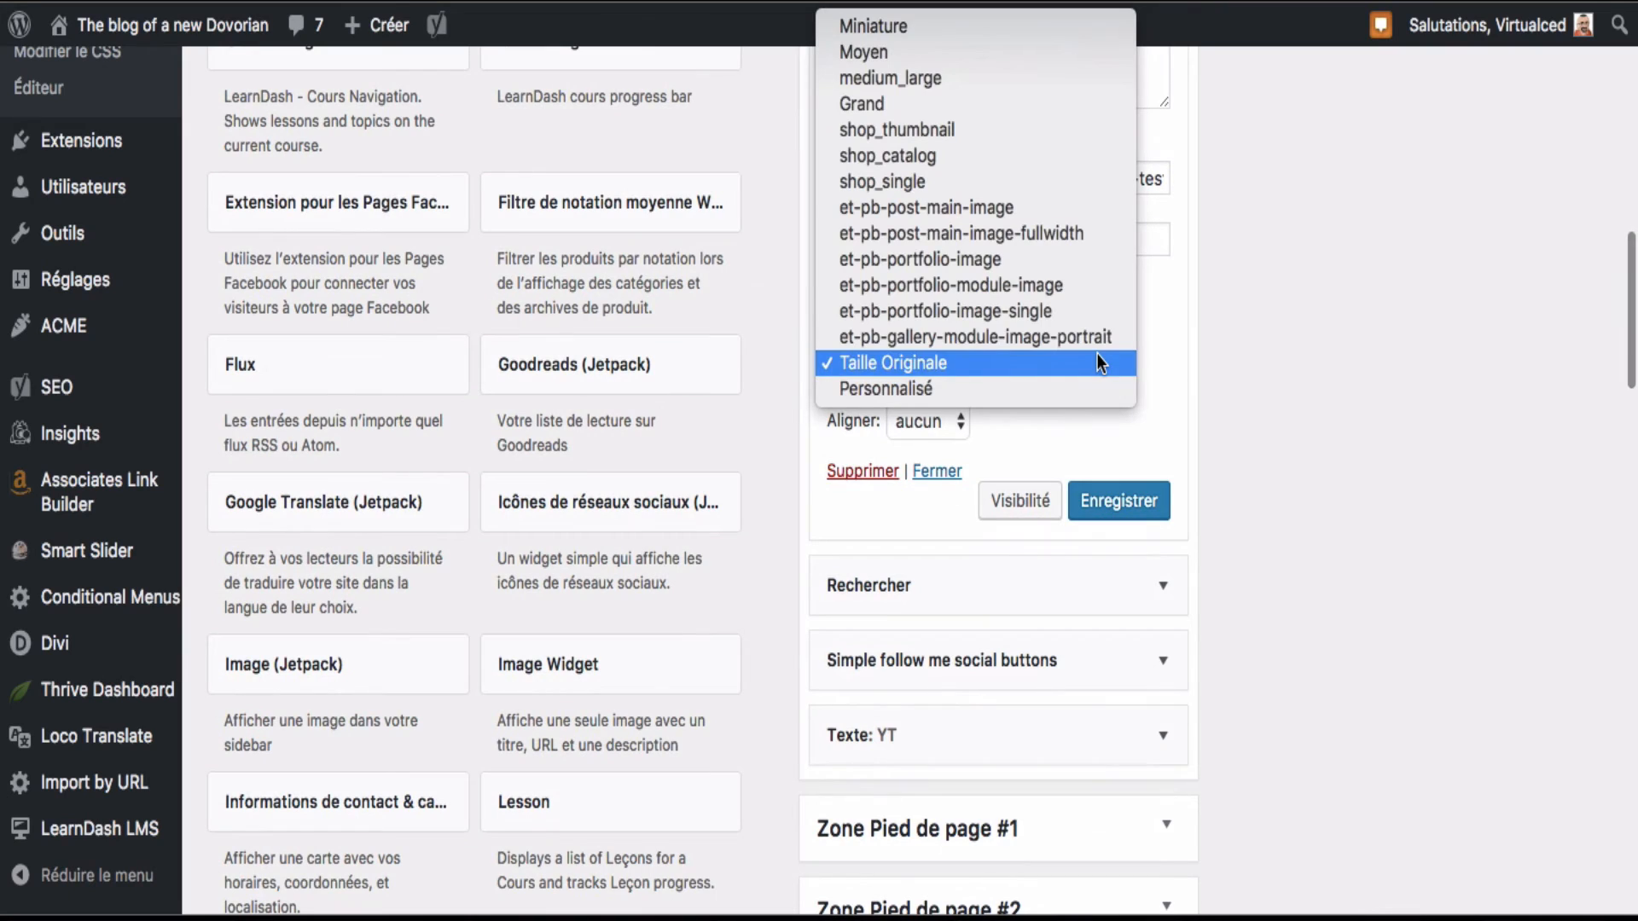
{"action": "left_click", "coordinate": [987, 52]}
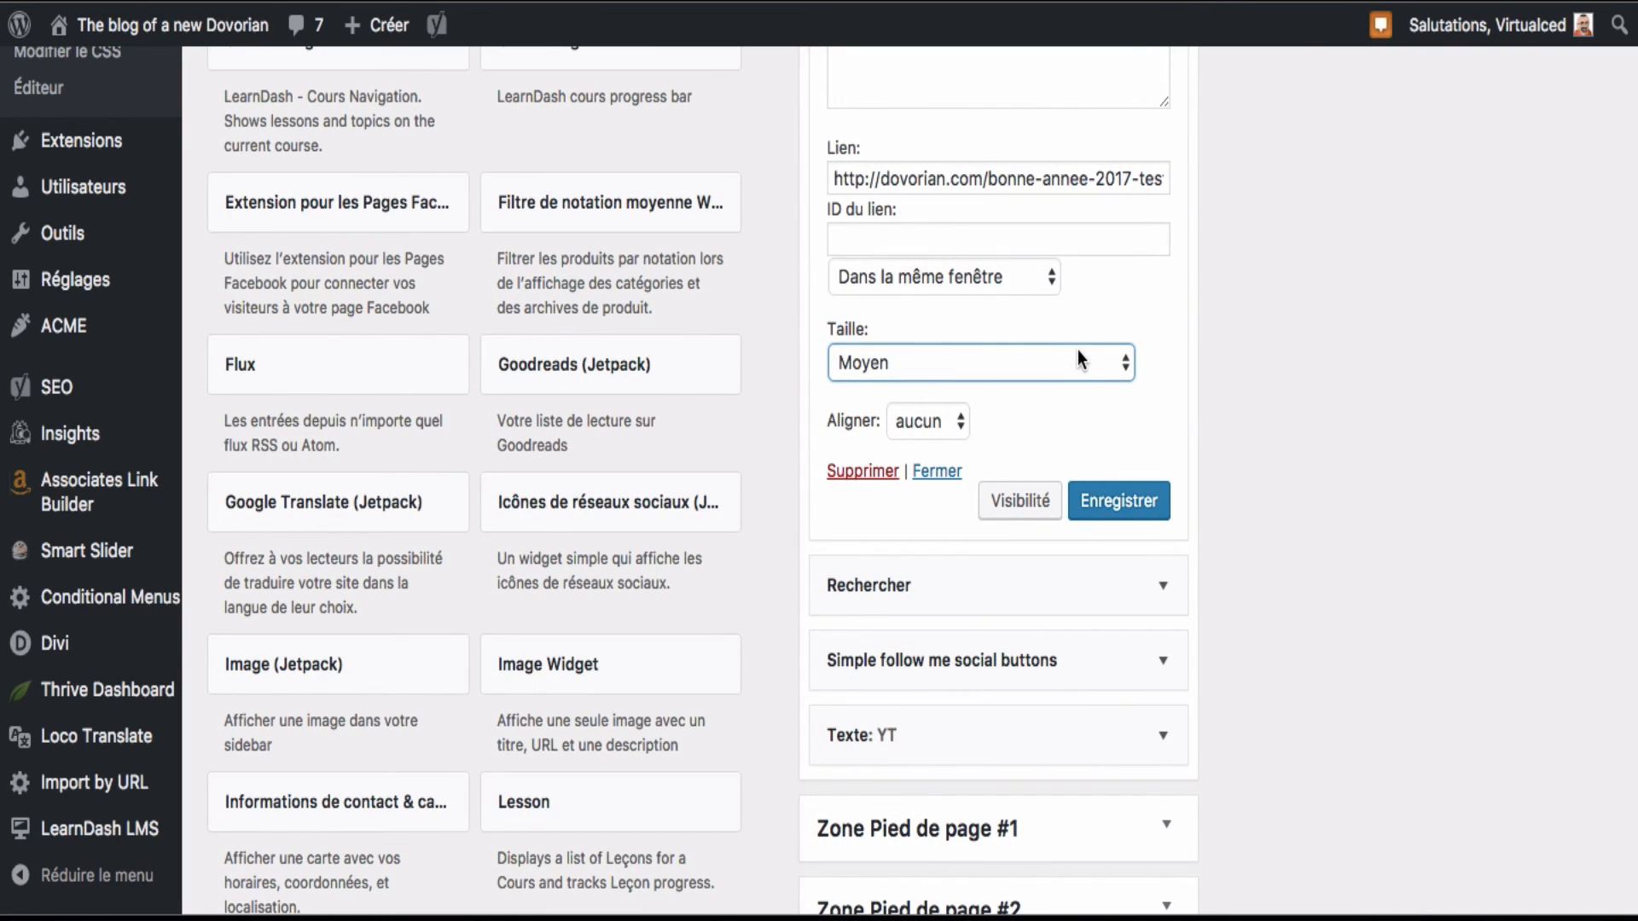
- Set the Image Widget's alignment to centre and save the widget
{"action": "scroll", "coordinate": [1079, 358], "scroll_direction": "up", "scroll_amount": 1}
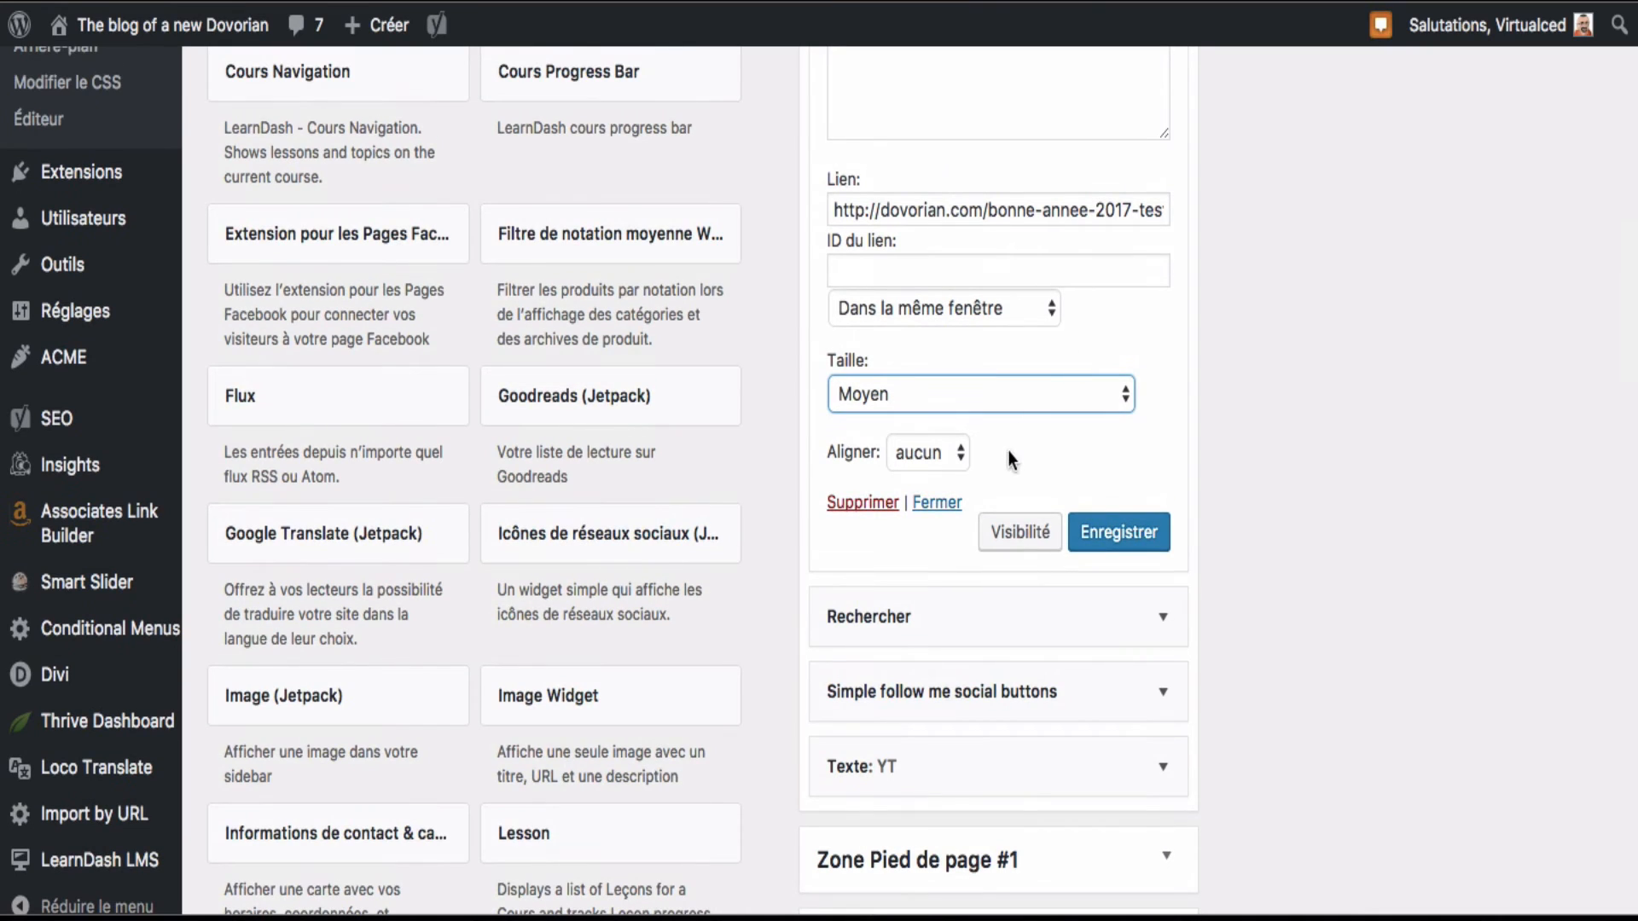
{"action": "left_click", "coordinate": [942, 451]}
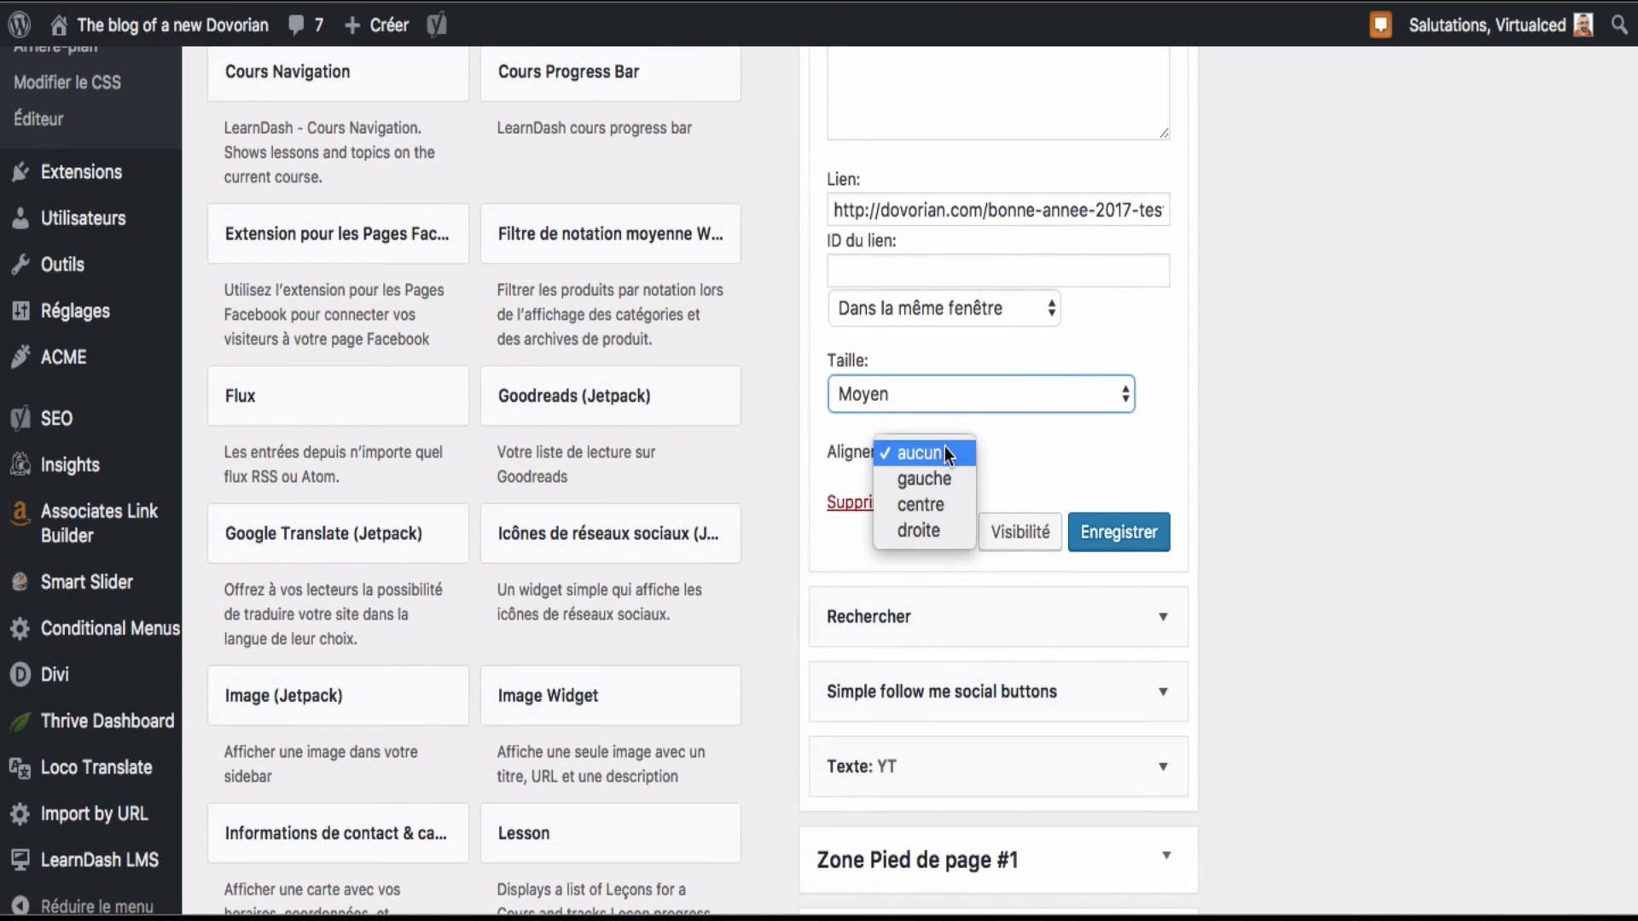
{"action": "key", "text": "Escape"}
{"action": "left_click", "coordinate": [950, 501]}
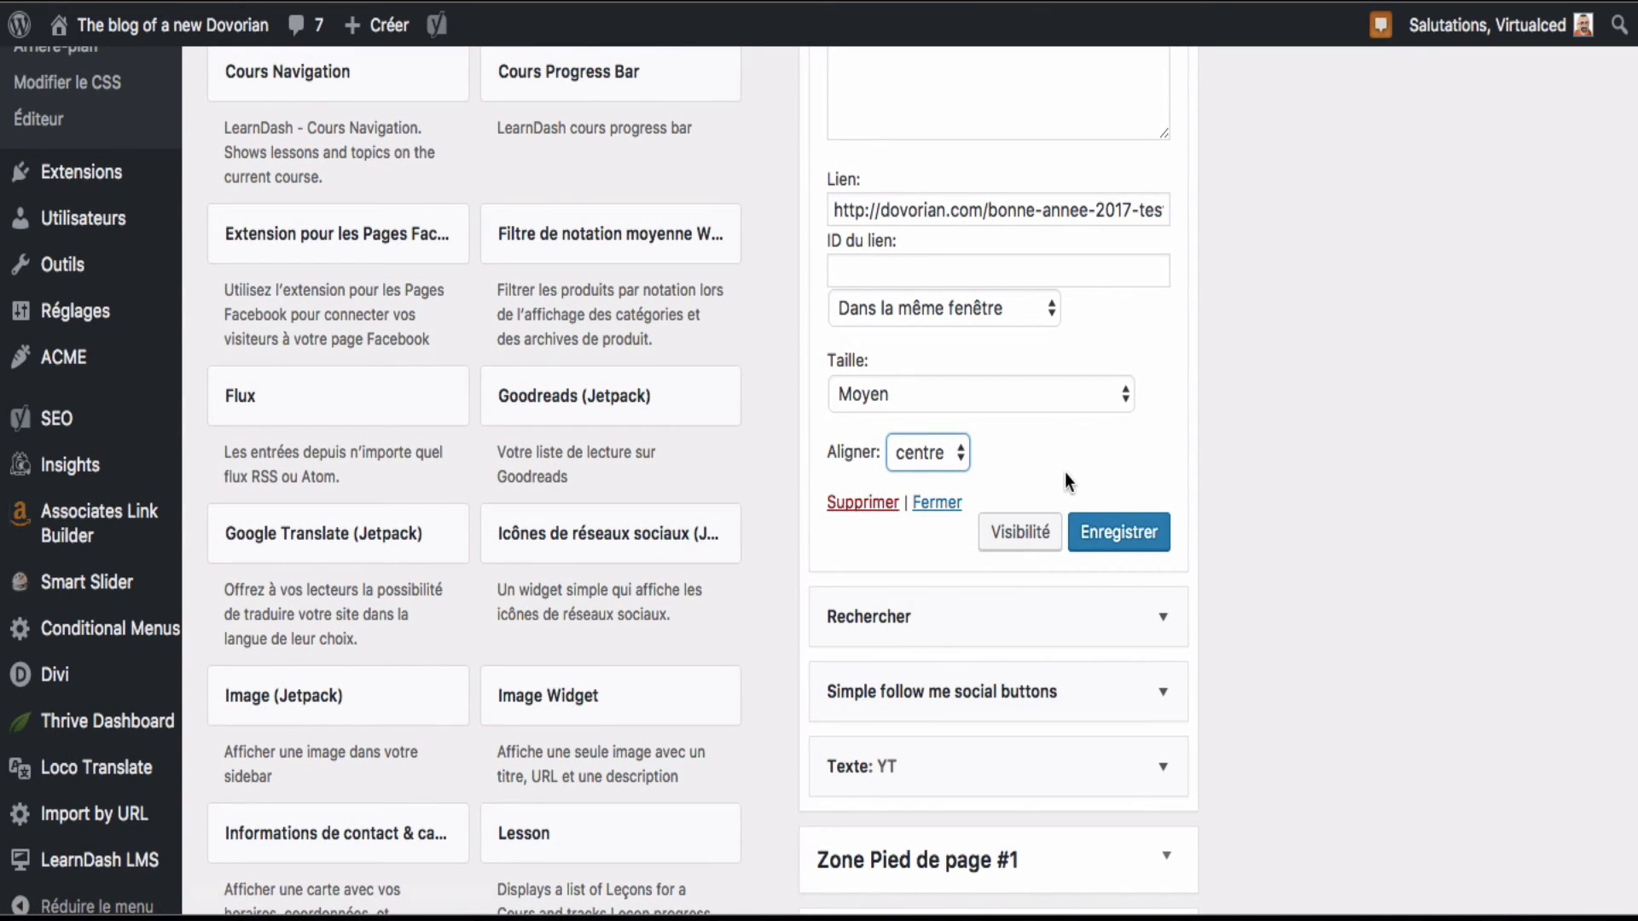
{"action": "left_click", "coordinate": [1122, 535]}
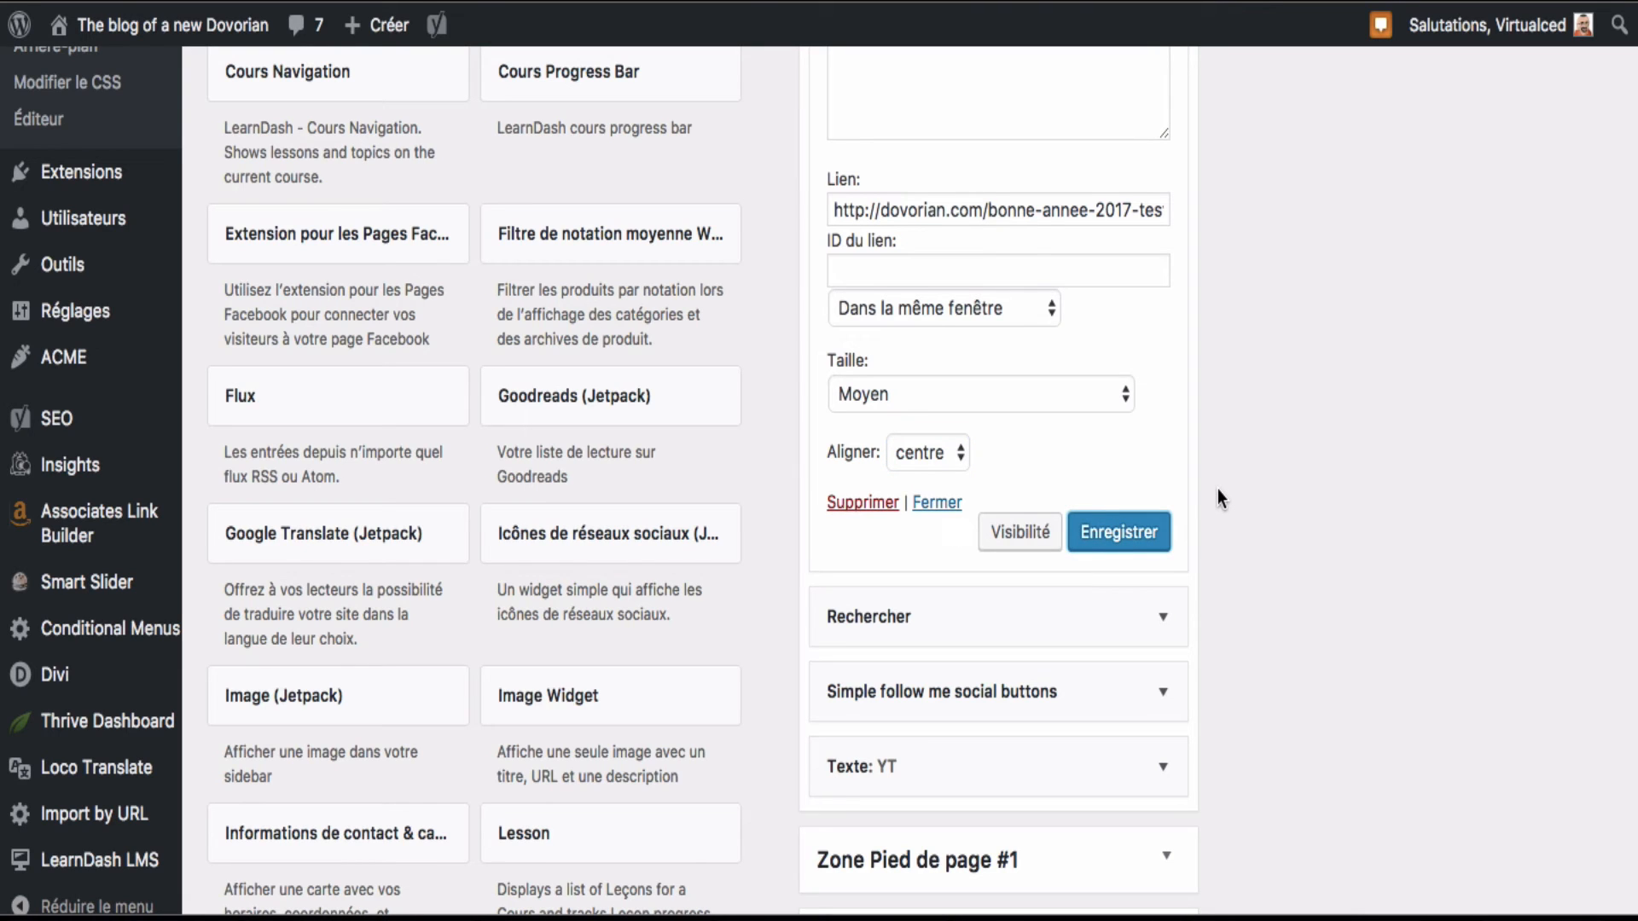
- Review the saved Image Widget settings, and test the Cadeau Bonus image's link from the blog's public home page, returning there
{"action": "scroll", "coordinate": [1218, 490], "scroll_direction": "up", "scroll_amount": 10}
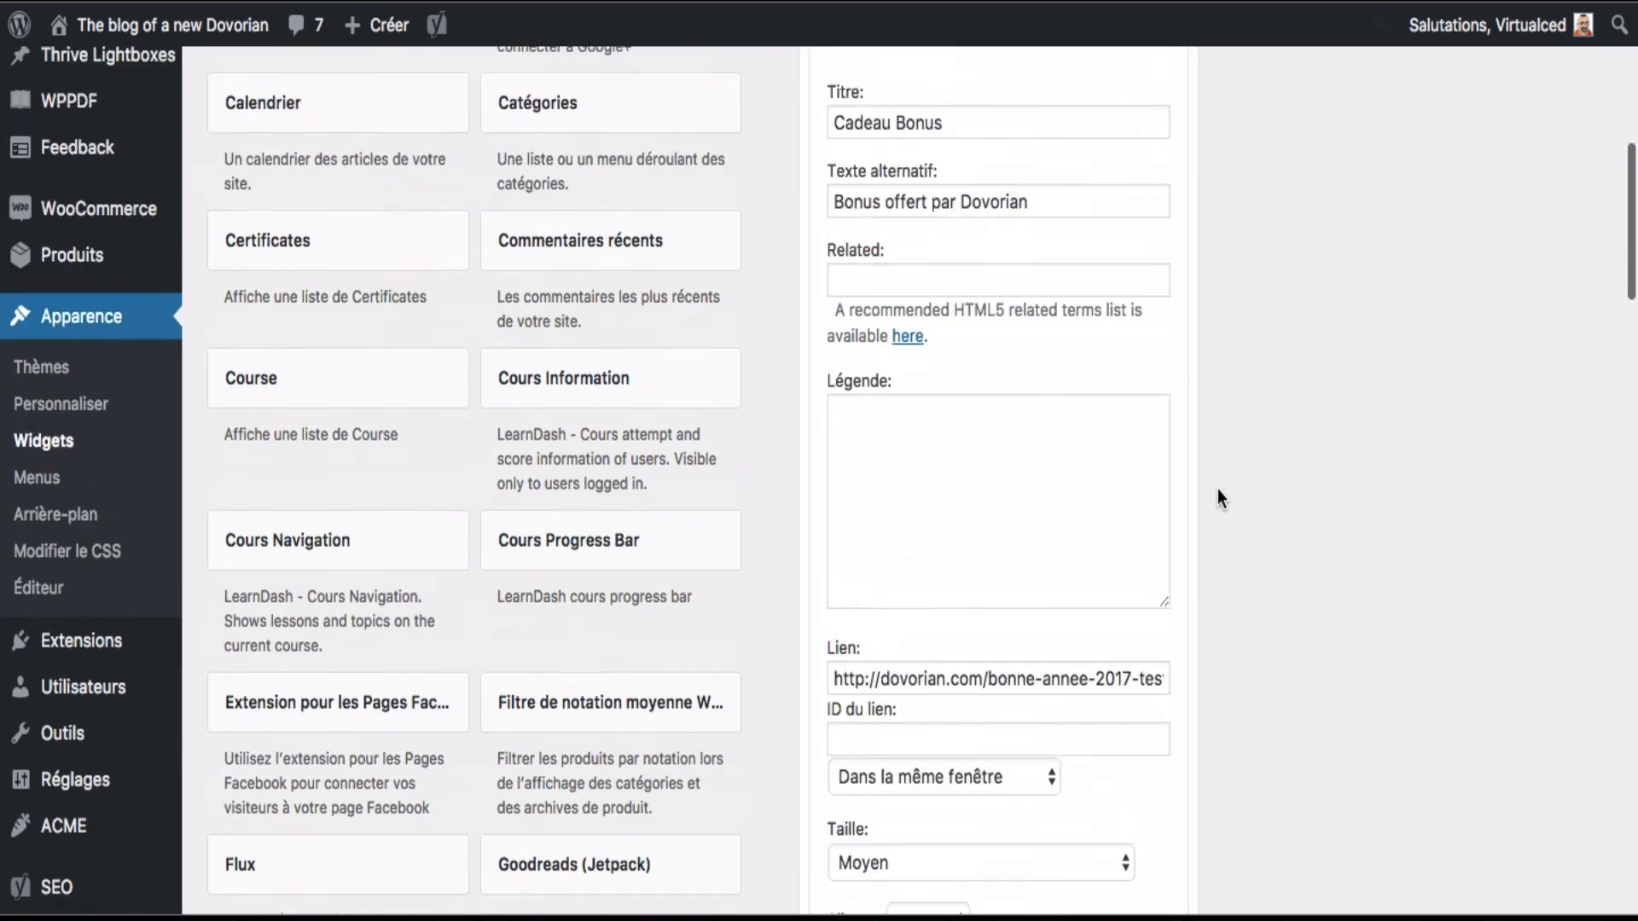
{"action": "scroll", "coordinate": [1217, 489], "scroll_direction": "up", "scroll_amount": 1}
{"action": "scroll", "coordinate": [1082, 407], "scroll_direction": "down", "scroll_amount": 4}
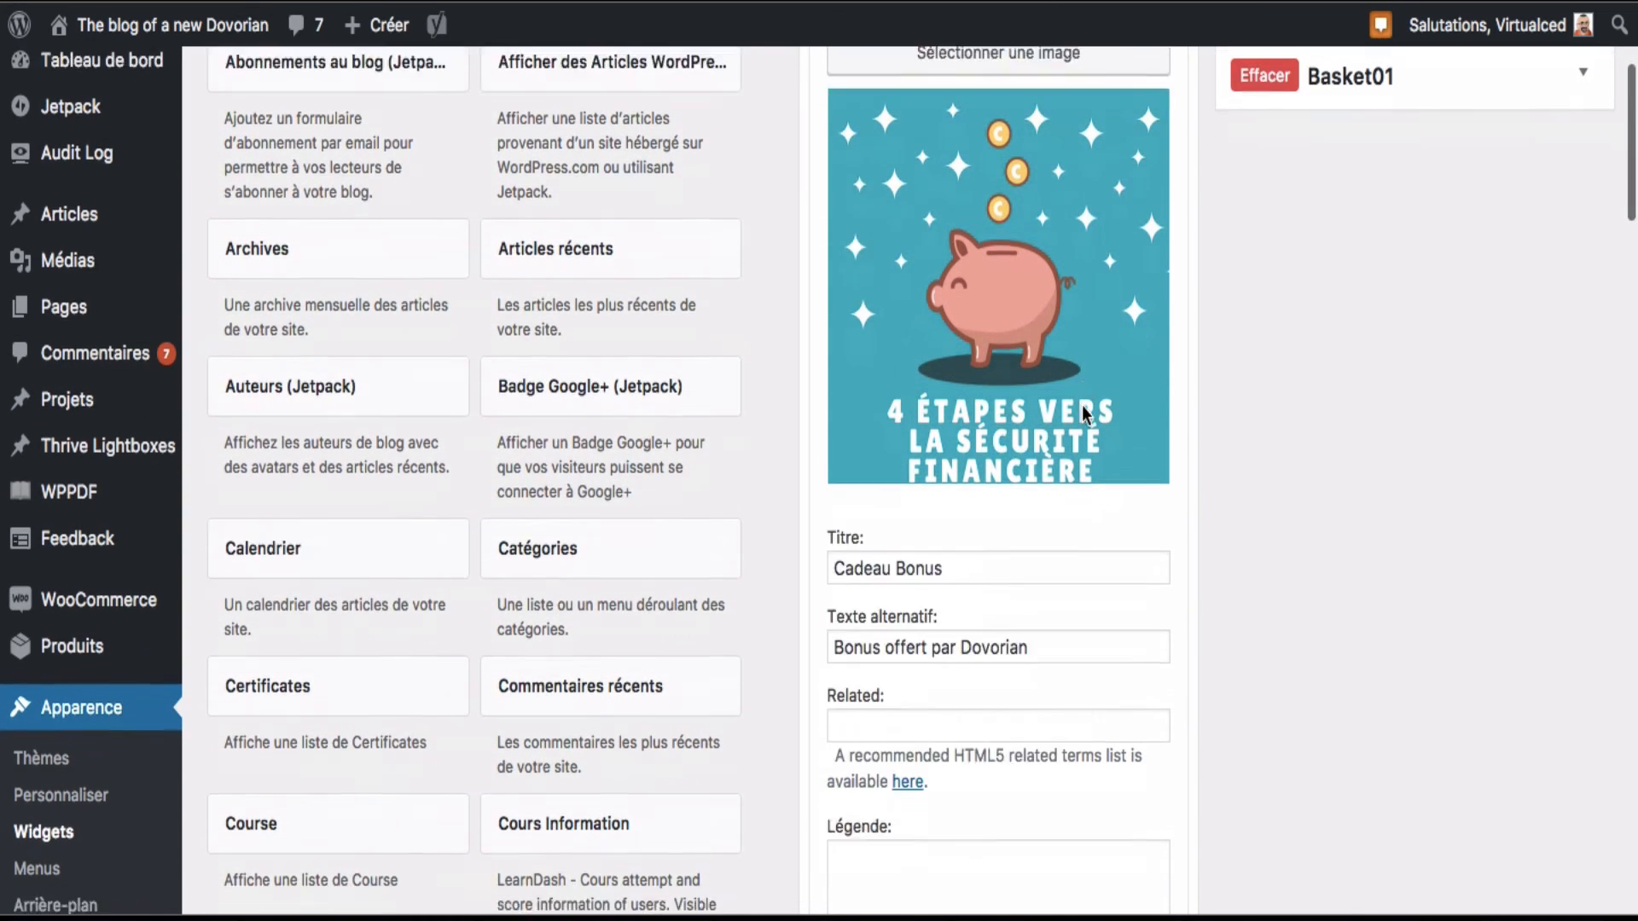
{"action": "scroll", "coordinate": [1051, 299], "scroll_direction": "down", "scroll_amount": 3}
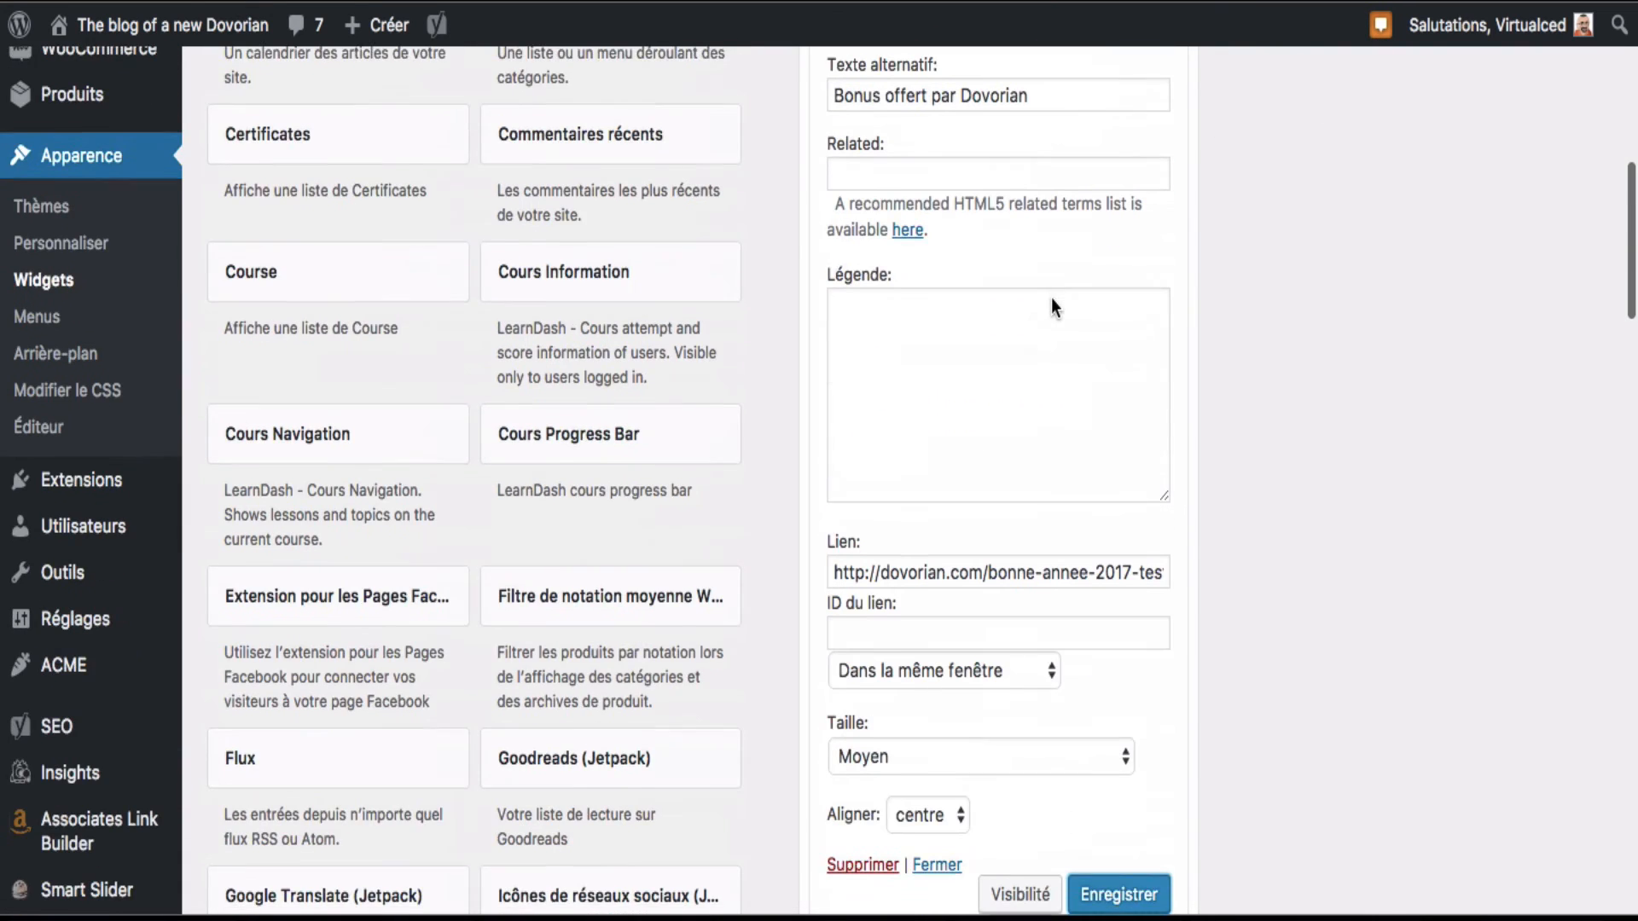
{"action": "scroll", "coordinate": [1043, 438], "scroll_direction": "down", "scroll_amount": 4}
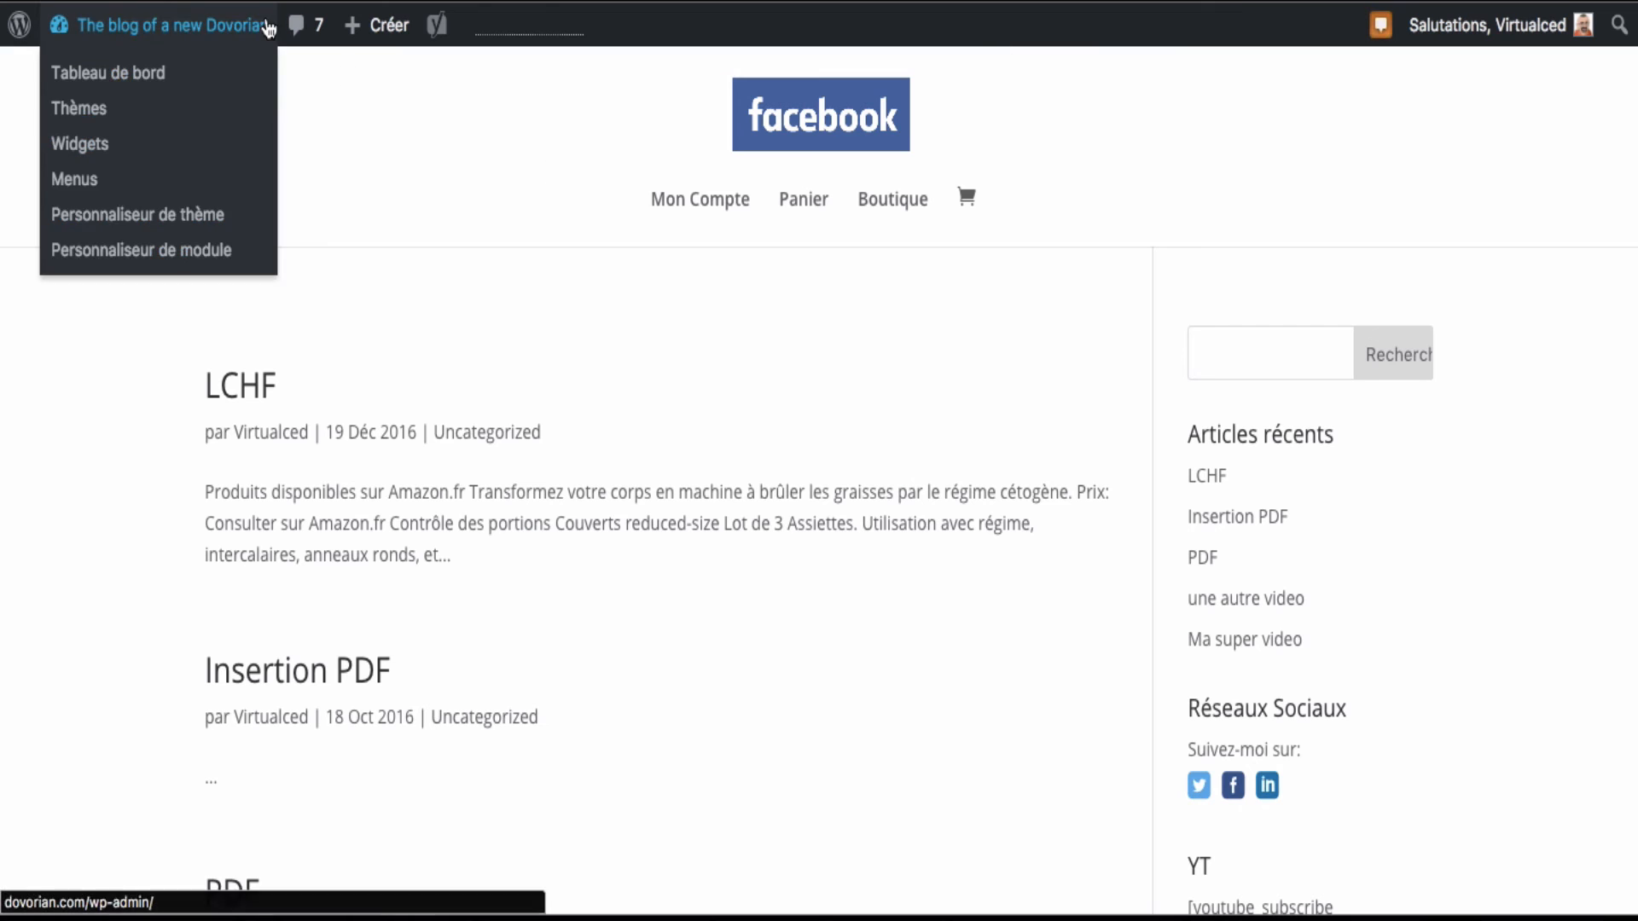
{"action": "left_click", "coordinate": [171, 25]}
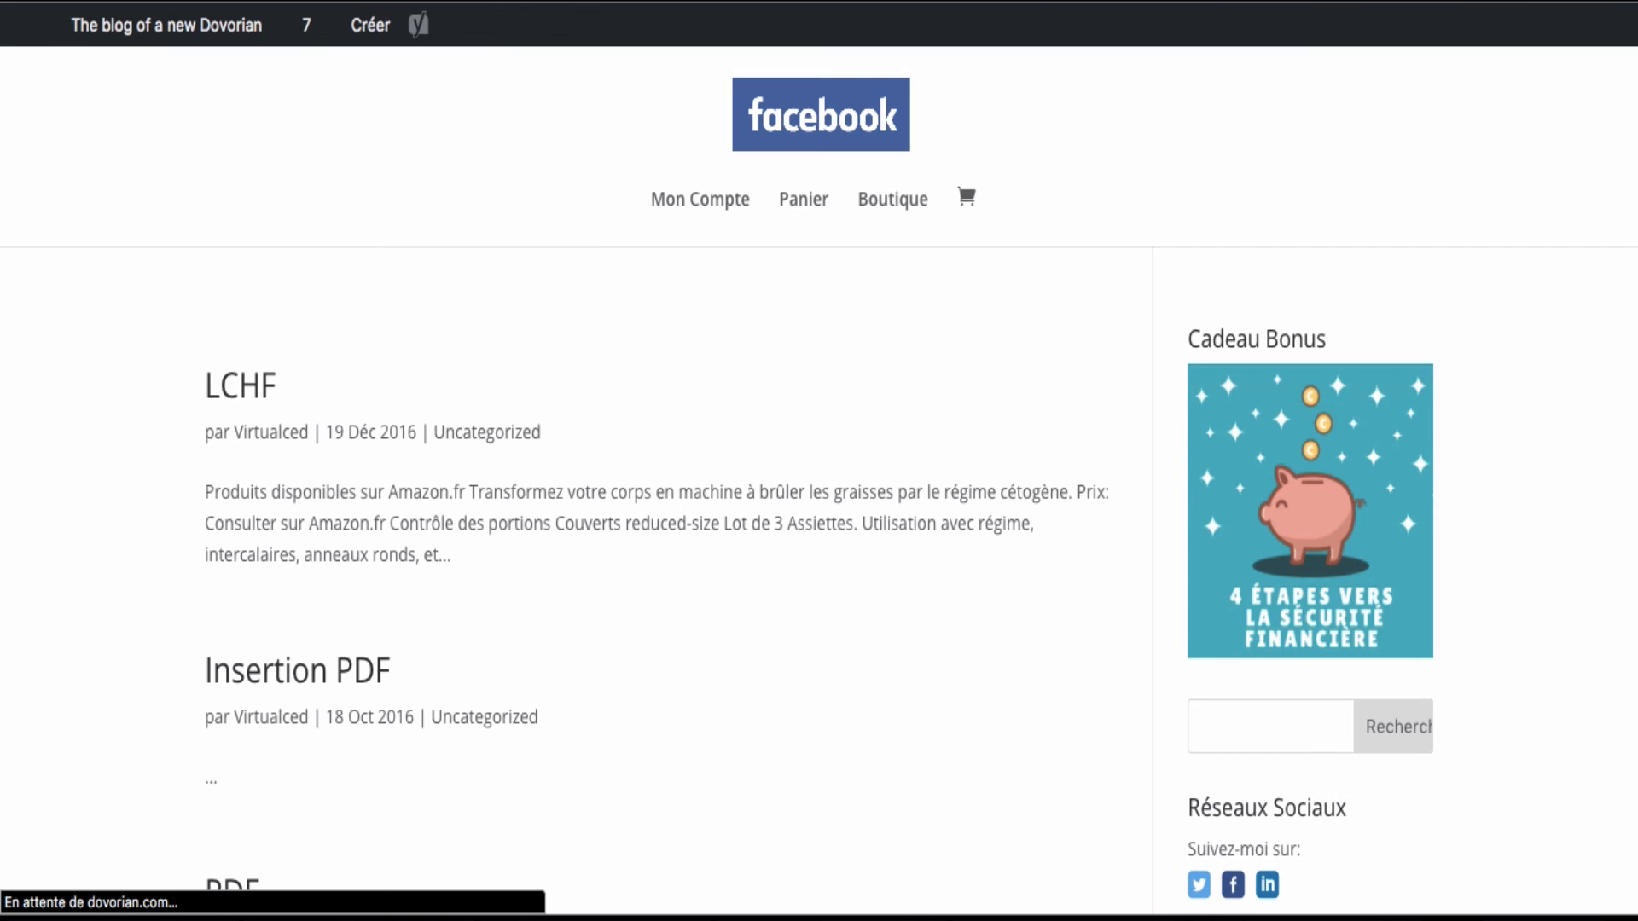
{"action": "left_click", "coordinate": [1306, 523]}
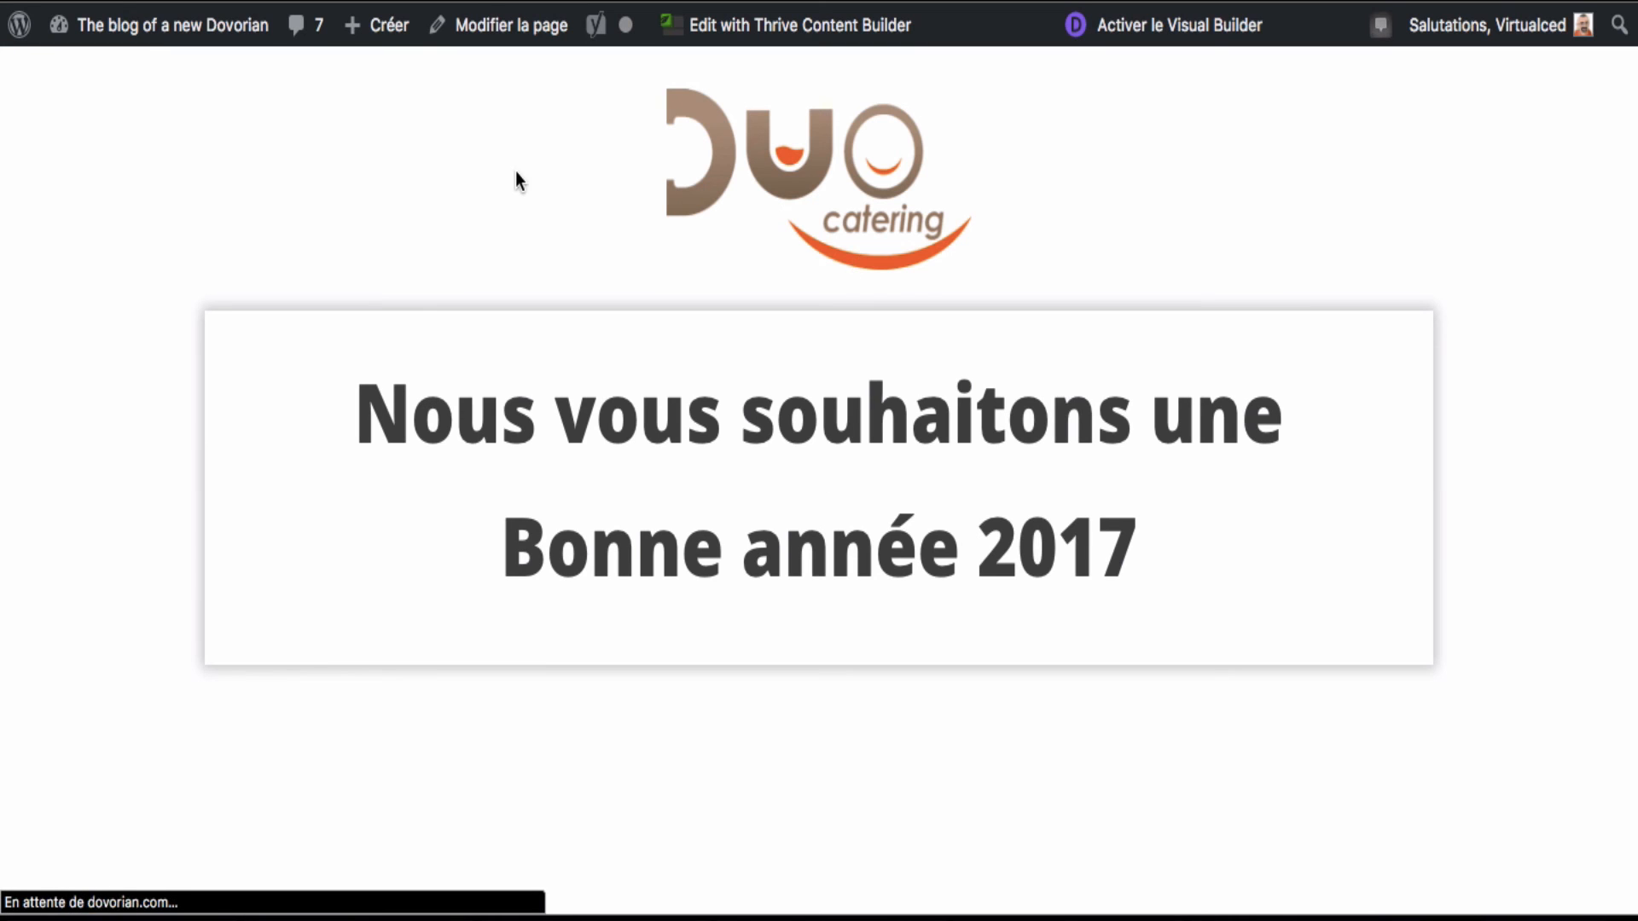
{"action": "key", "text": "super+bracketleft"}
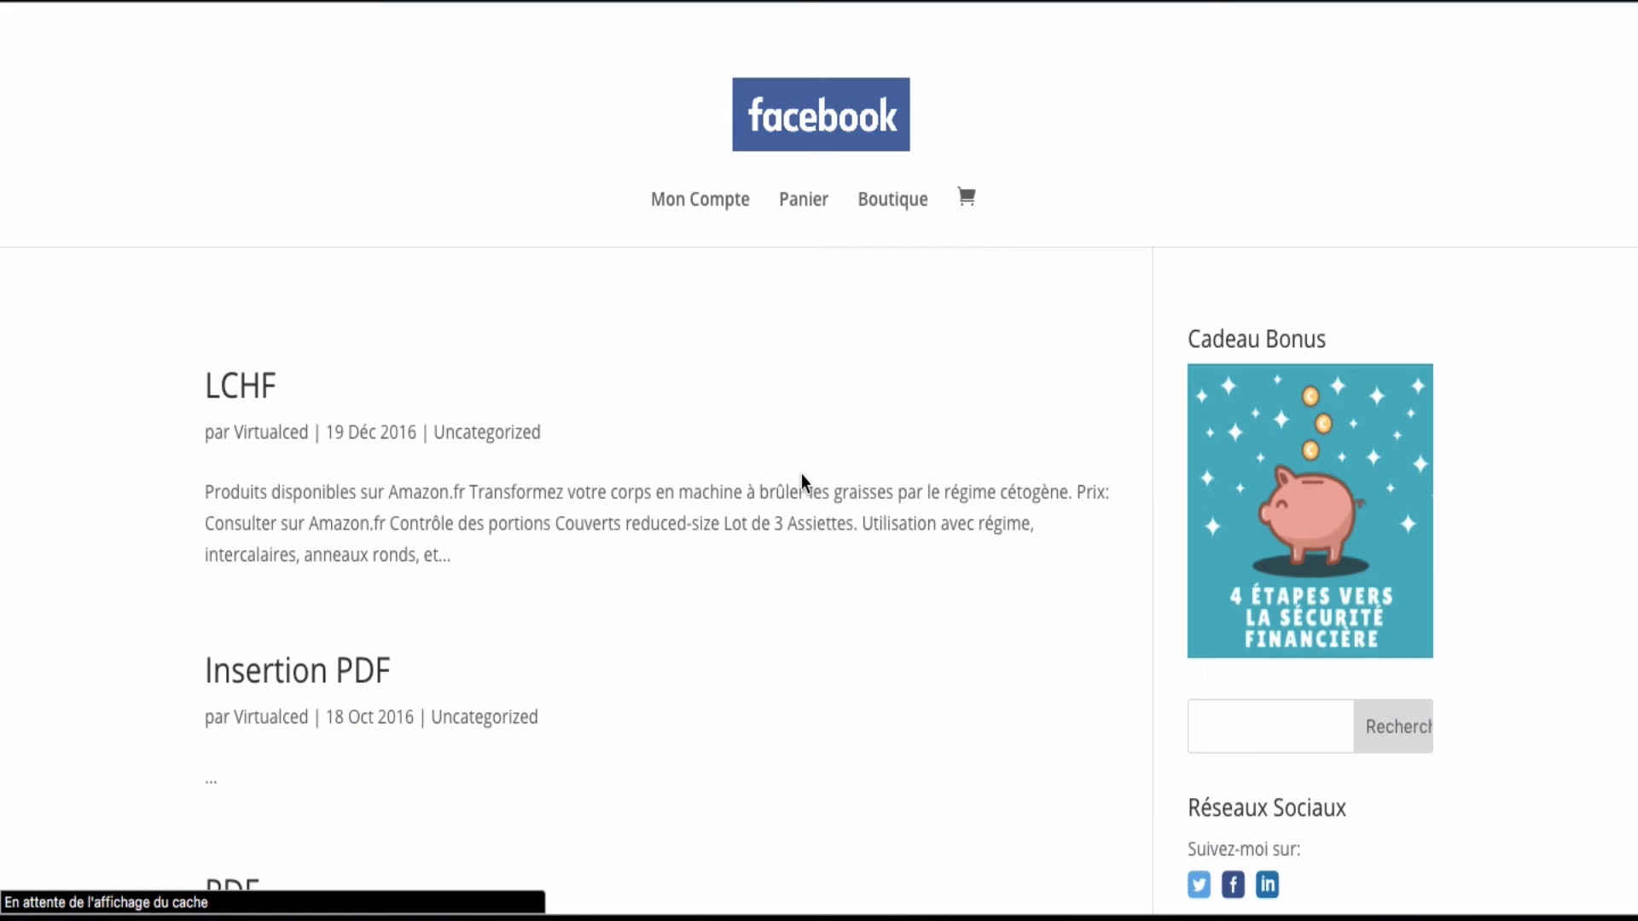